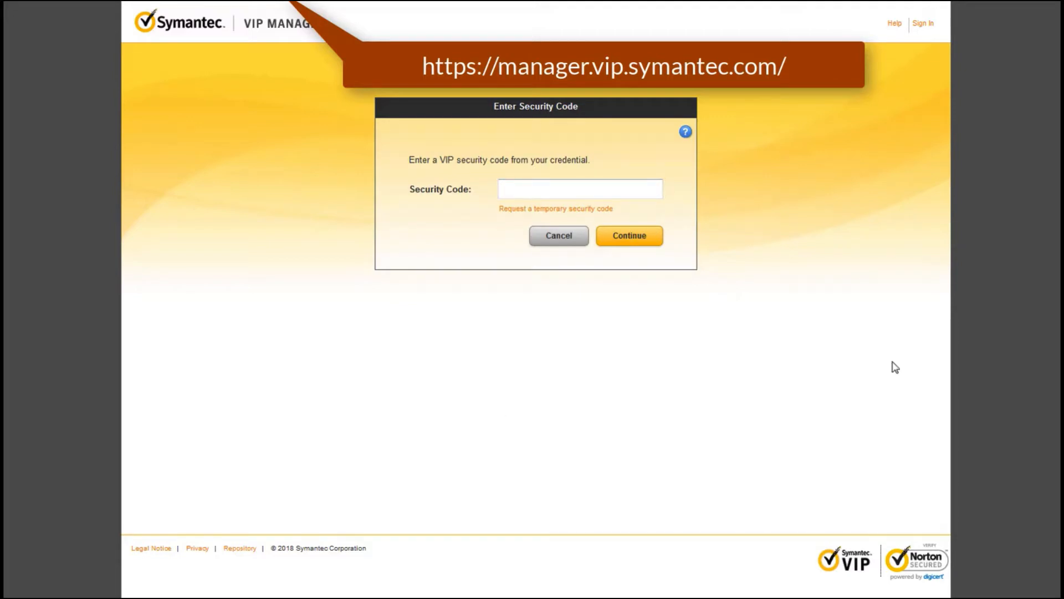
Step: Paste the security code into the Security Code field and submit it to reach the Dashboard
{"action": "right_click", "coordinate": [552, 192]}
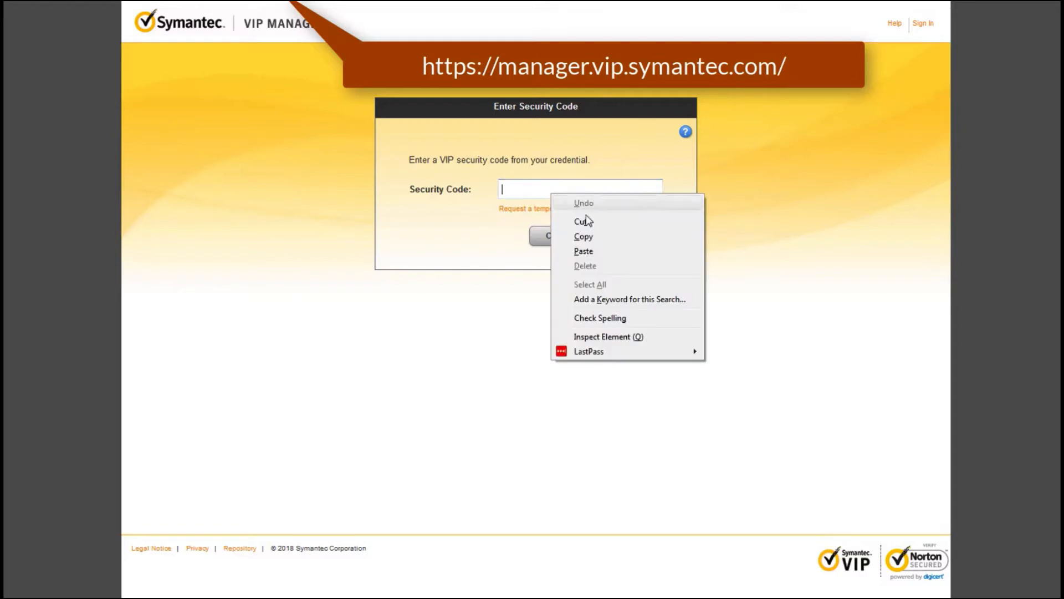
{"action": "left_click", "coordinate": [583, 251]}
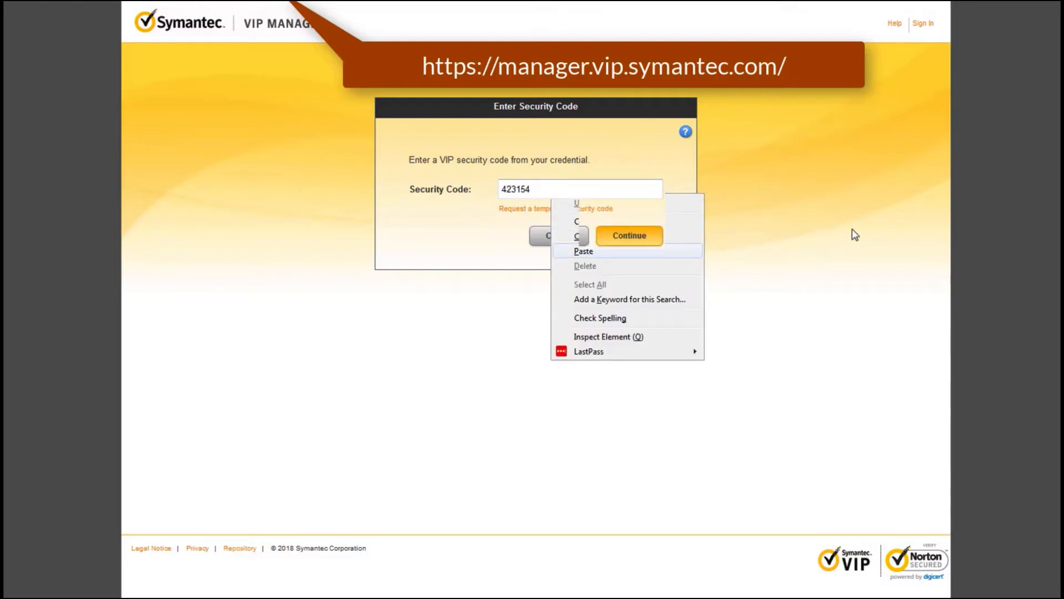
{"action": "key", "text": "Return"}
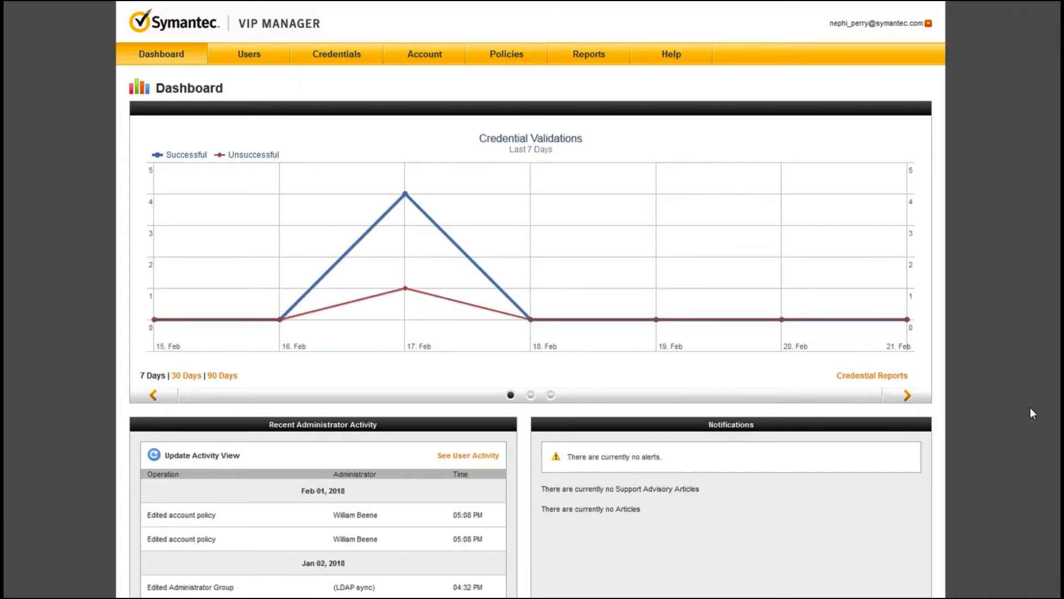
Step: Show the 35-user Manage Users list and scroll through its Filter By options
{"action": "left_click", "coordinate": [244, 58]}
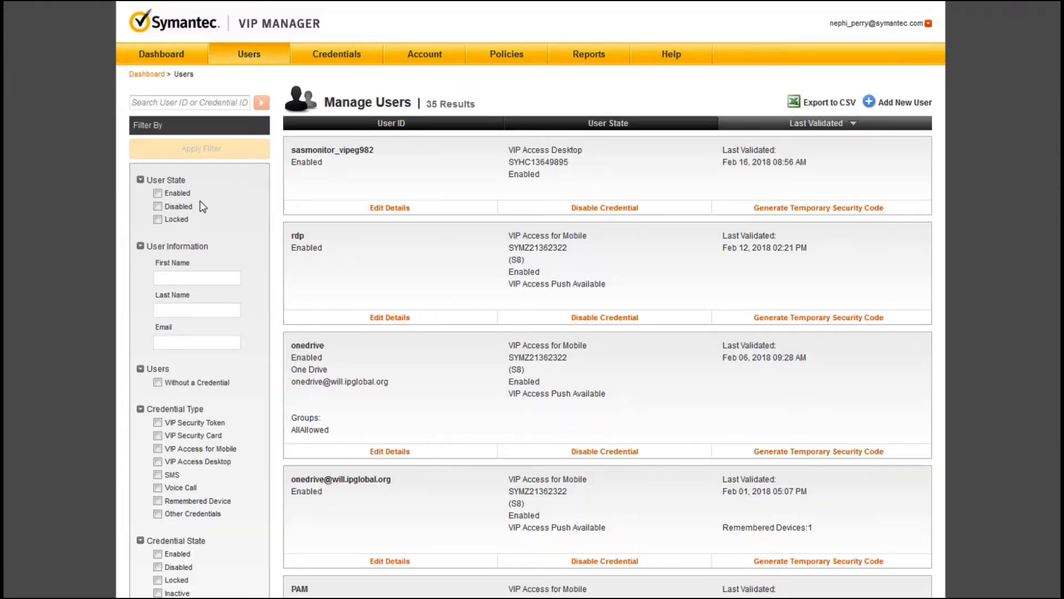
{"action": "scroll", "coordinate": [203, 206], "scroll_direction": "down", "scroll_amount": 3}
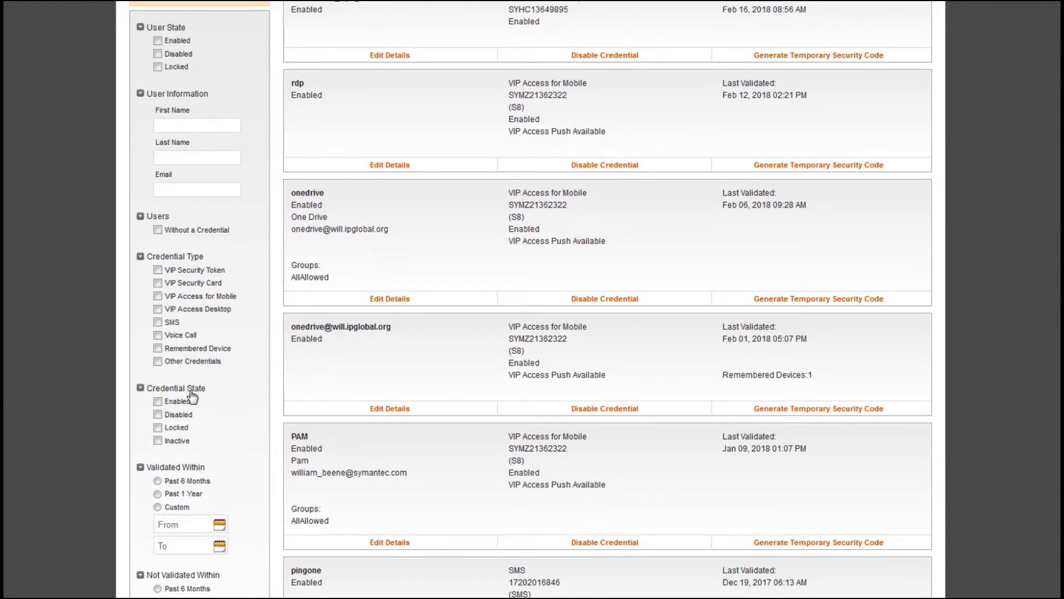
{"action": "scroll", "coordinate": [185, 475], "scroll_direction": "down", "scroll_amount": 2}
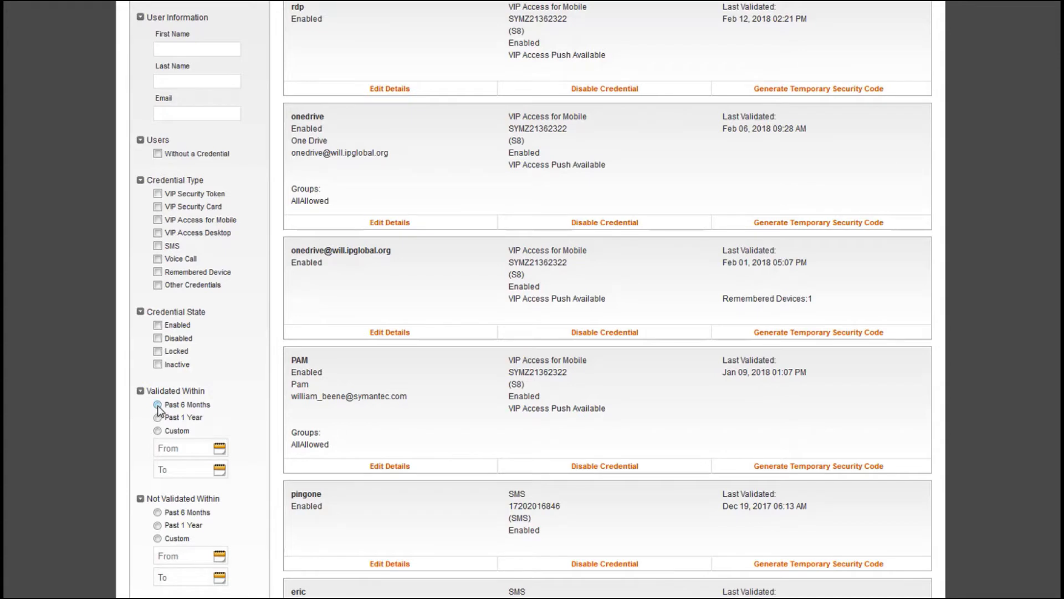
{"action": "scroll", "coordinate": [160, 447], "scroll_direction": "down", "scroll_amount": 2}
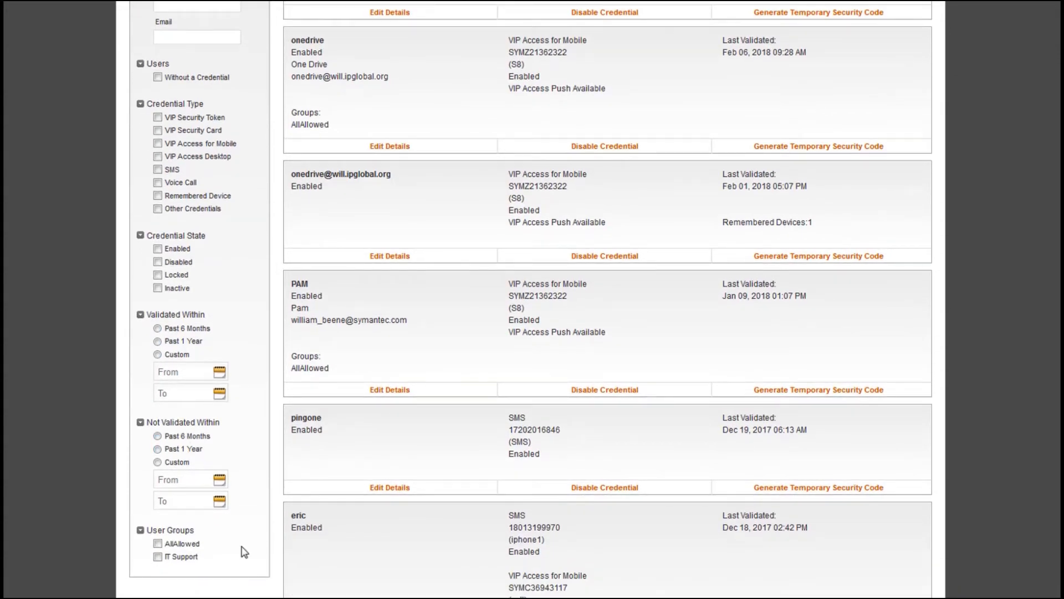
{"action": "scroll", "coordinate": [244, 552], "scroll_direction": "up", "scroll_amount": 5}
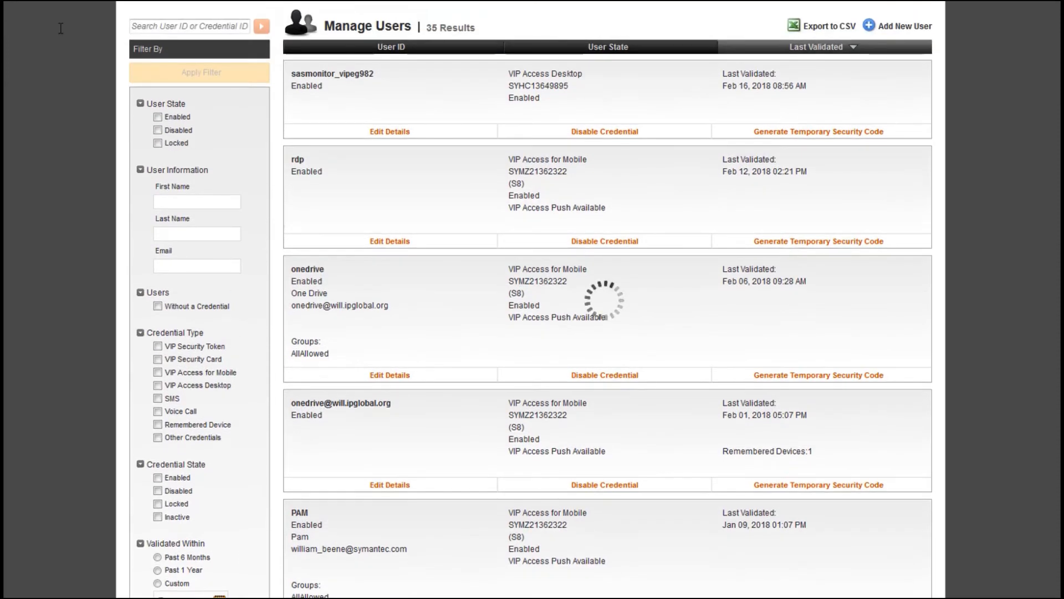
Step: Search user IDs for 'sa', pick the suggested user, and open that user's details
{"action": "left_click", "coordinate": [161, 27]}
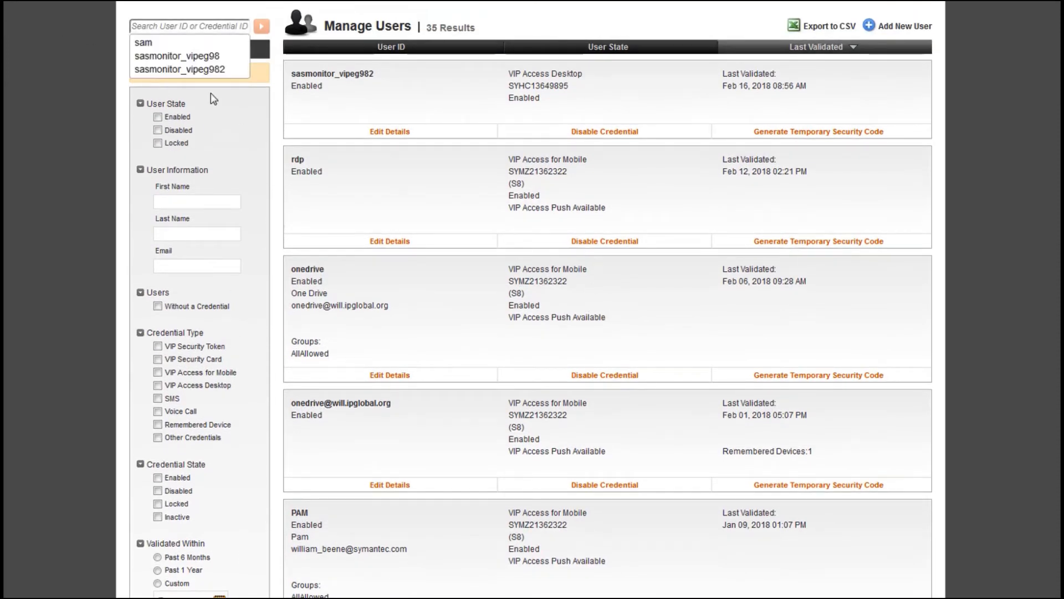
{"action": "type", "text": "sa"}
{"action": "left_click_drag", "start_coordinate": [152, 29], "coordinate": [49, 29]}
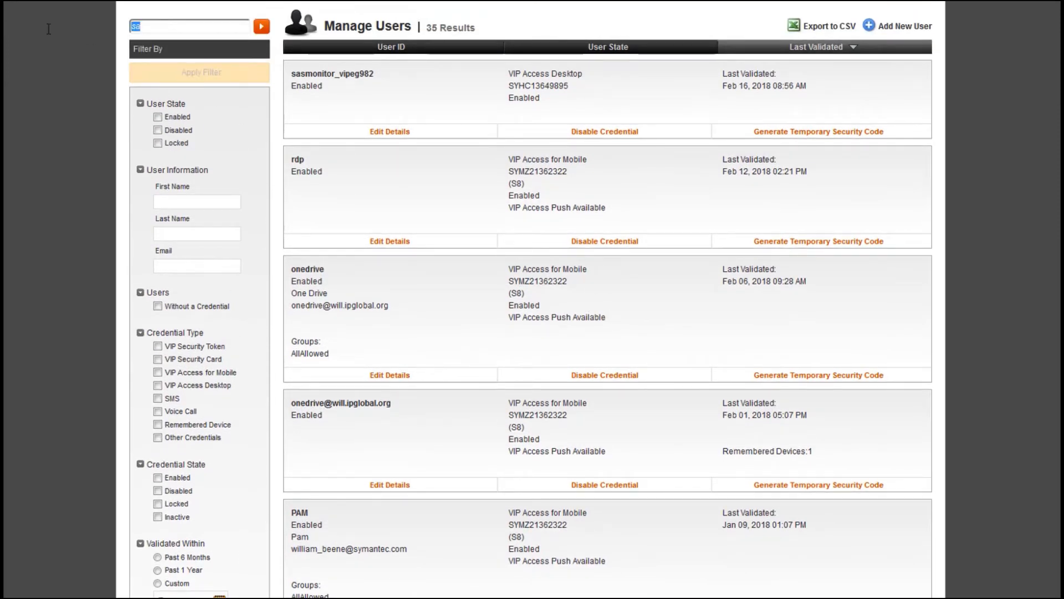
{"action": "type", "text": "sa"}
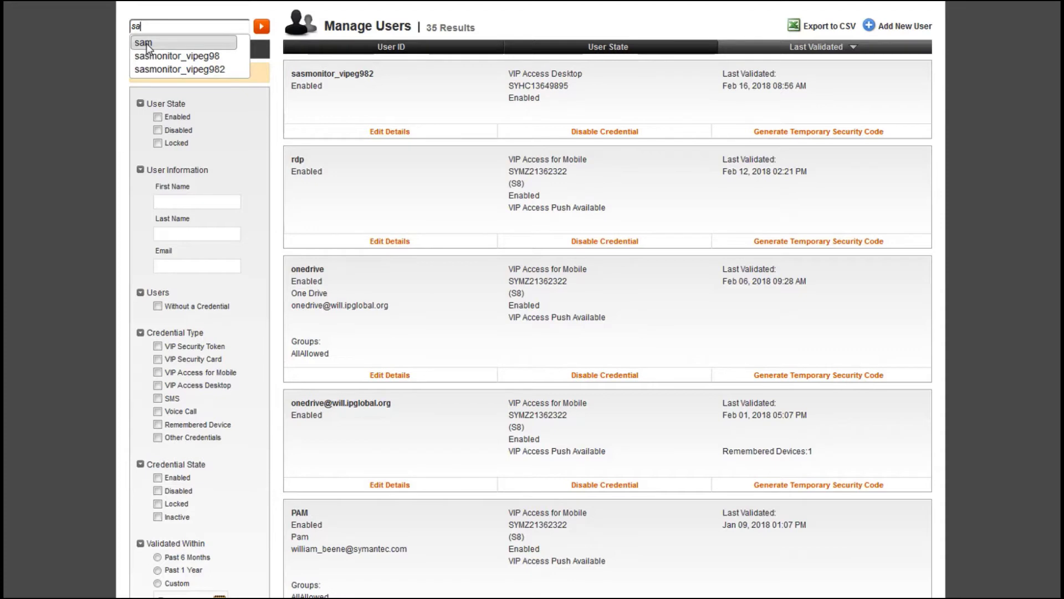
{"action": "left_click", "coordinate": [146, 43]}
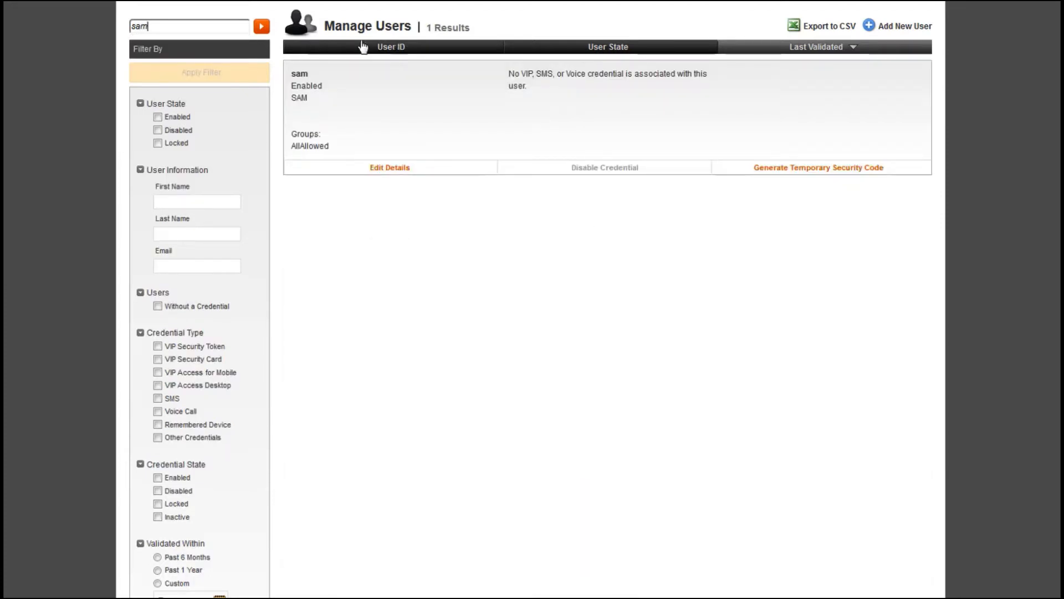
{"action": "left_click", "coordinate": [154, 29]}
{"action": "left_click", "coordinate": [399, 173]}
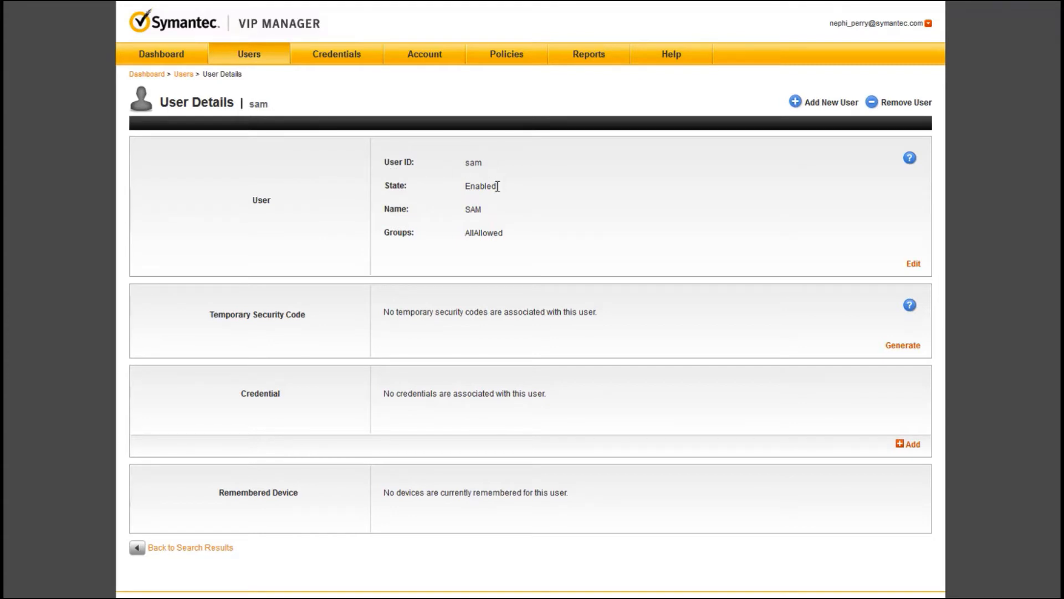
Step: Highlight the user's State: Enabled line, then go back to the 4-user search results
{"action": "left_click_drag", "start_coordinate": [497, 187], "coordinate": [382, 181]}
{"action": "left_click_drag", "start_coordinate": [498, 188], "coordinate": [385, 188]}
{"action": "left_click", "coordinate": [454, 191]}
{"action": "left_click_drag", "start_coordinate": [384, 191], "coordinate": [506, 195]}
{"action": "left_click", "coordinate": [574, 227]}
{"action": "left_click", "coordinate": [172, 550]}
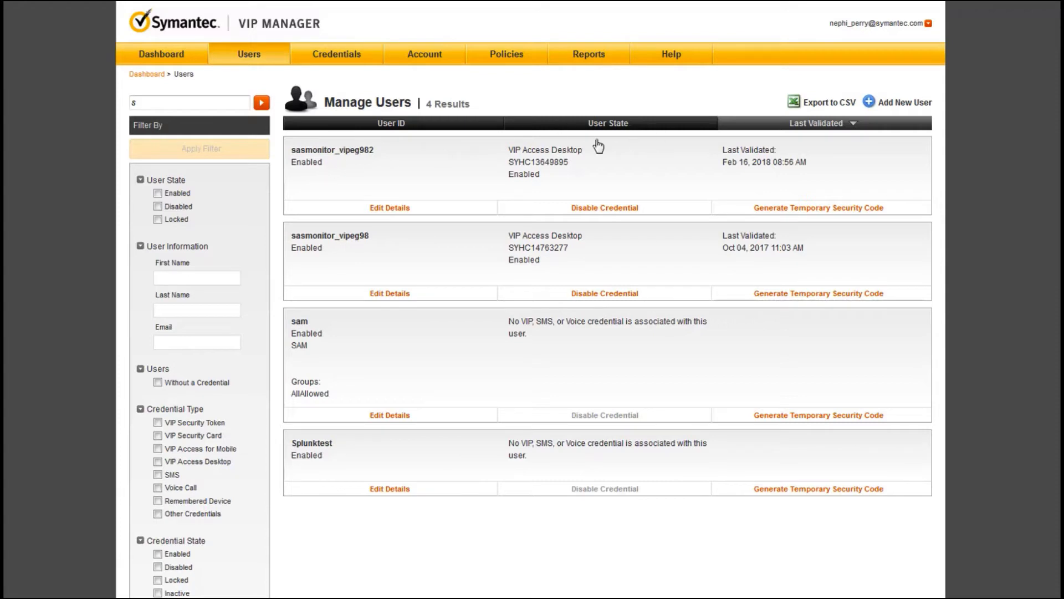
Step: Open the first user's details and highlight the credential ID, VIP Access Desktop type and Enabled state
{"action": "left_click", "coordinate": [390, 209]}
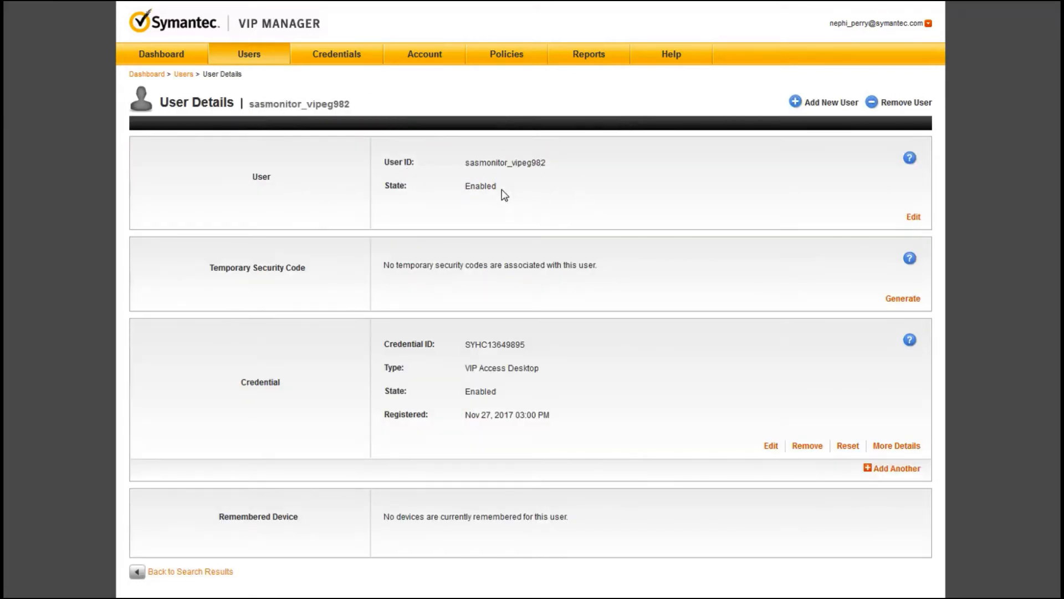
{"action": "left_click_drag", "start_coordinate": [499, 191], "coordinate": [386, 186]}
{"action": "scroll", "coordinate": [501, 193], "scroll_direction": "down", "scroll_amount": 2}
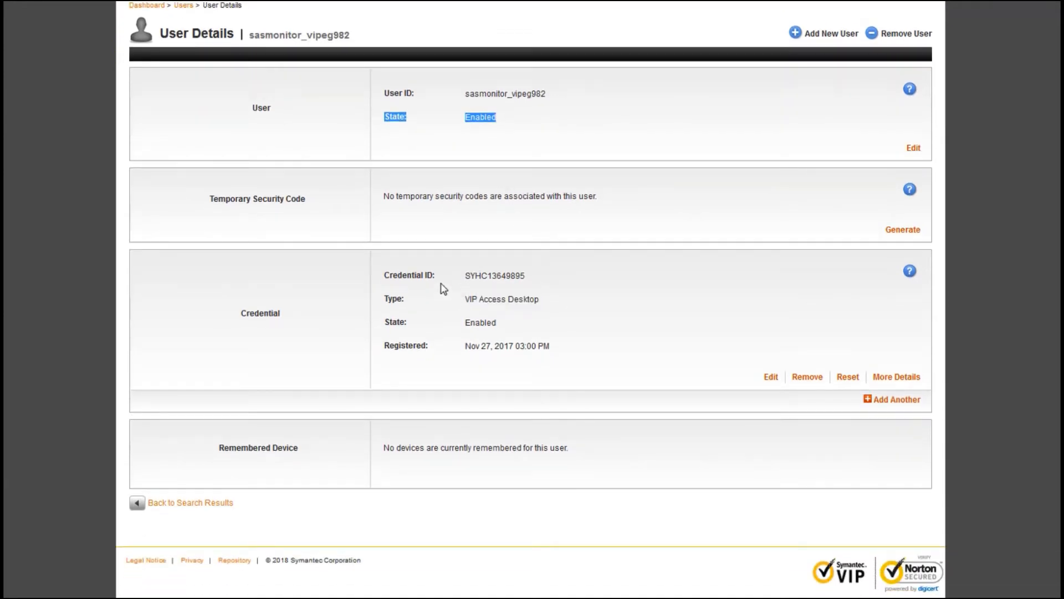
{"action": "left_click", "coordinate": [507, 277]}
{"action": "double_click", "coordinate": [507, 277]}
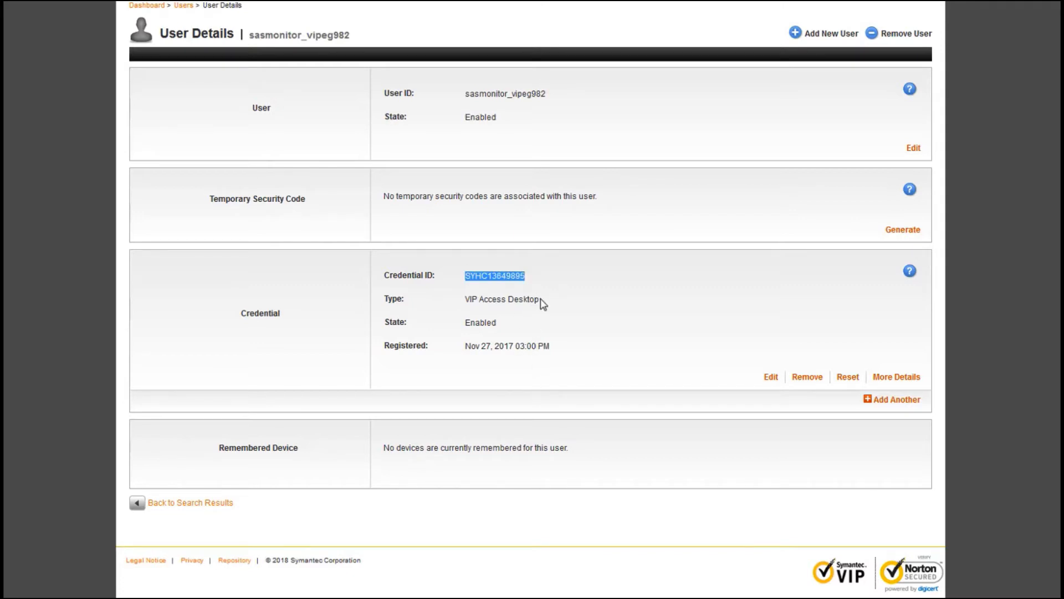
{"action": "left_click_drag", "start_coordinate": [540, 302], "coordinate": [454, 298]}
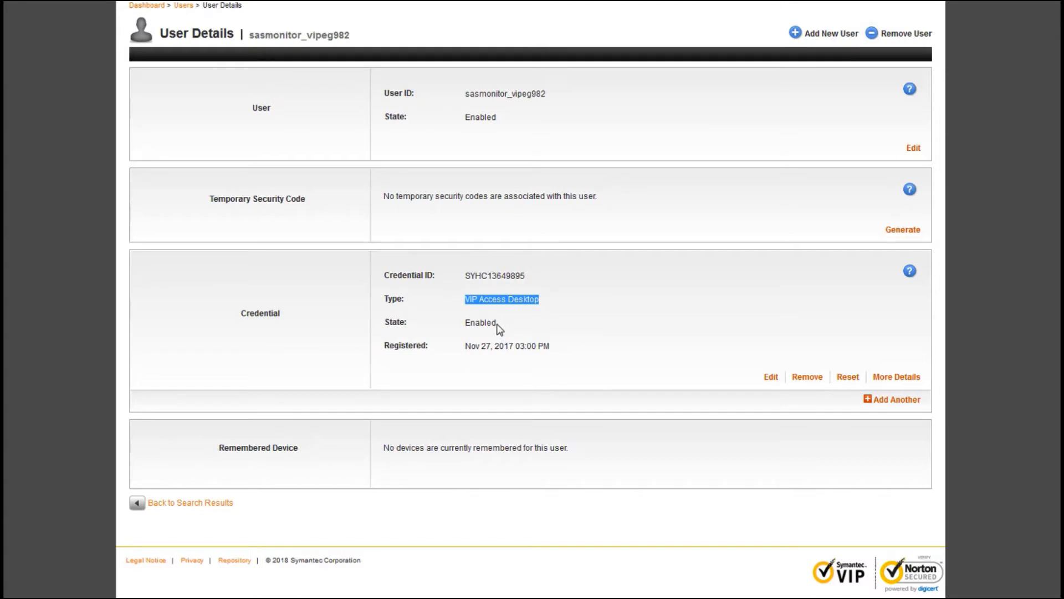
{"action": "left_click_drag", "start_coordinate": [498, 326], "coordinate": [463, 325]}
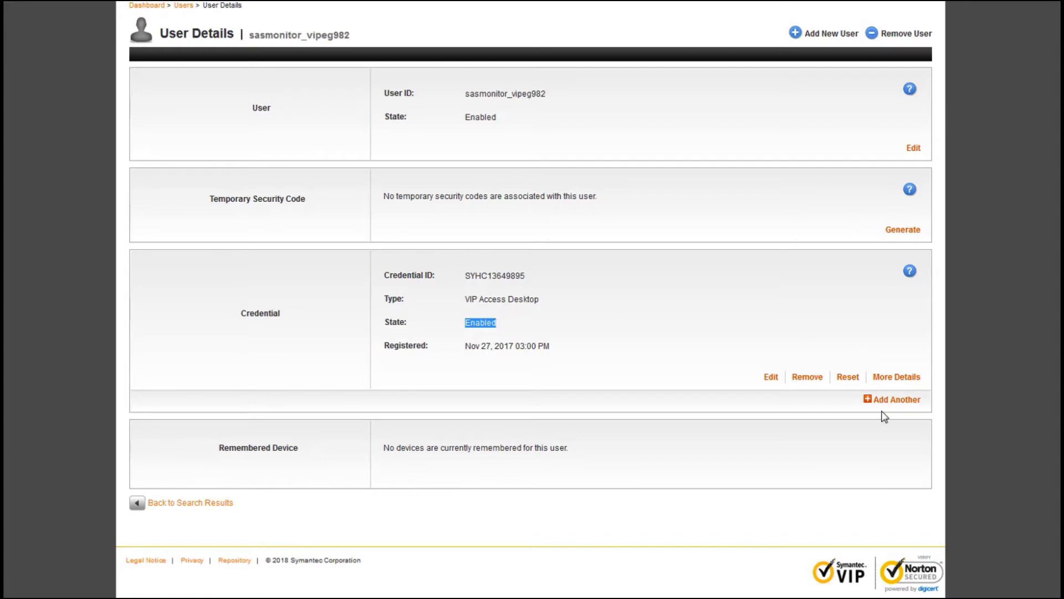
Step: Put the VIP Access Desktop credential into edit mode, leaving its State on Enabled
{"action": "left_click", "coordinate": [772, 378]}
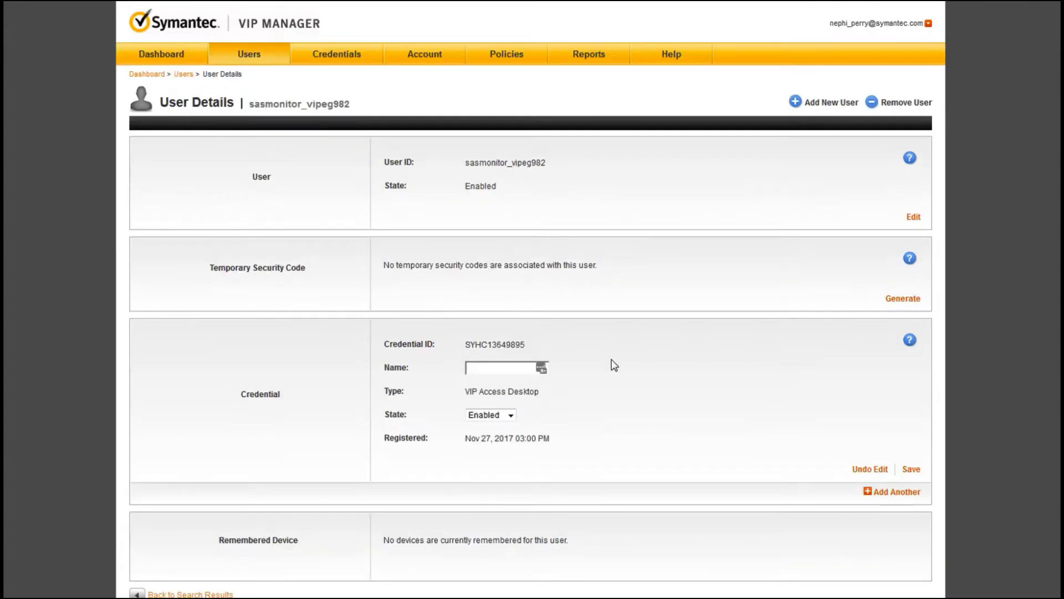
{"action": "left_click", "coordinate": [510, 416]}
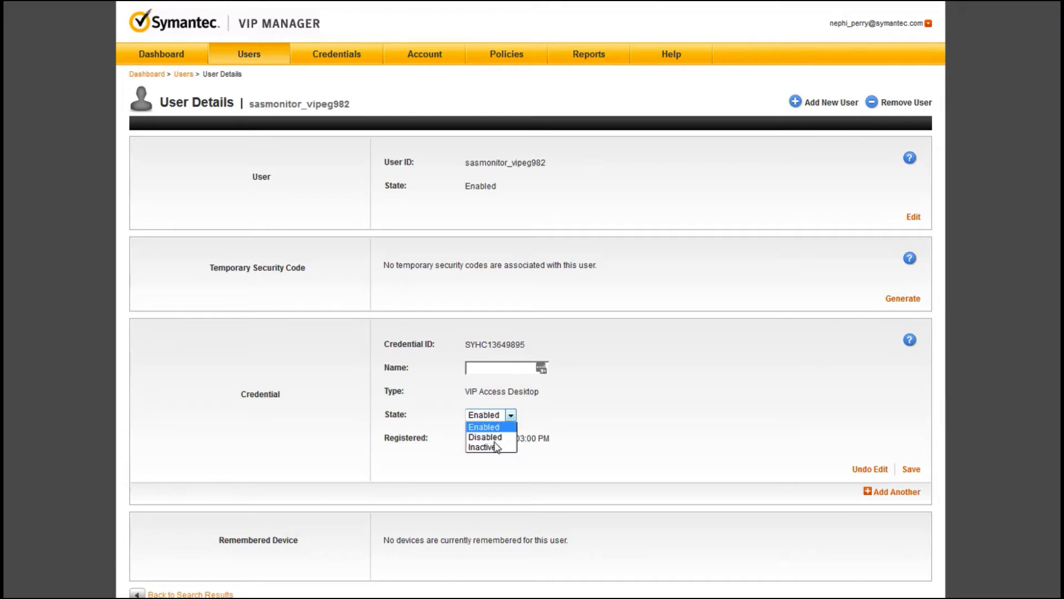
{"action": "left_click", "coordinate": [641, 413]}
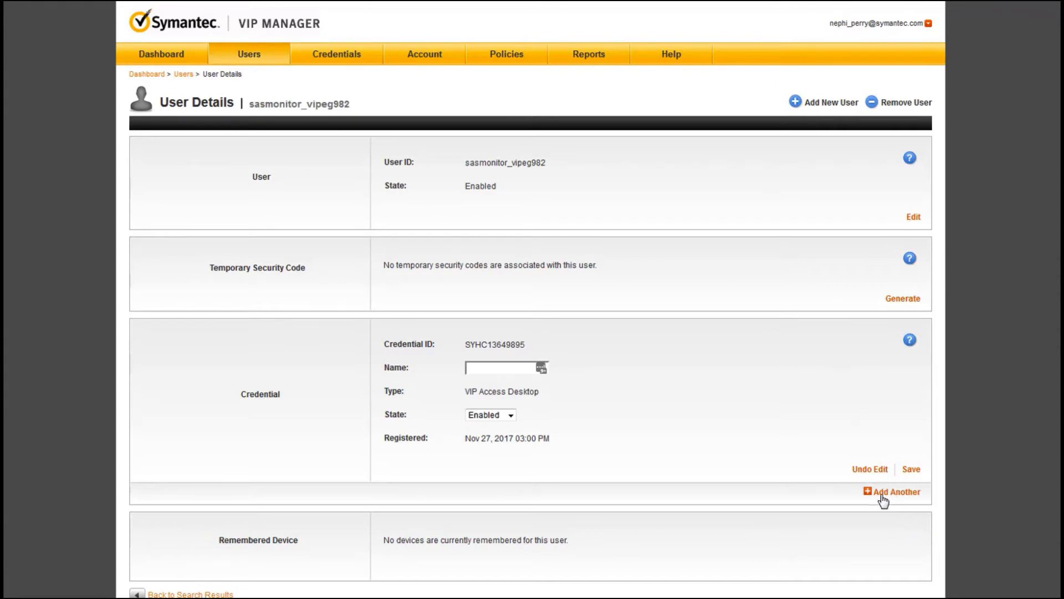
Step: Choose Add Another and save the pending credential edit when prompted
{"action": "left_click", "coordinate": [912, 496]}
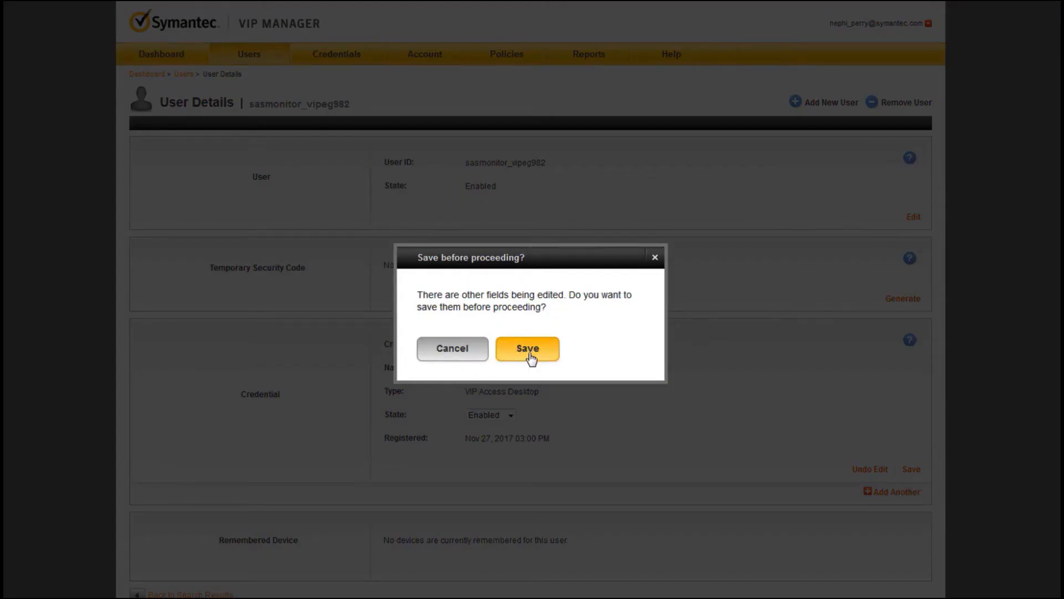
{"action": "left_click", "coordinate": [527, 350]}
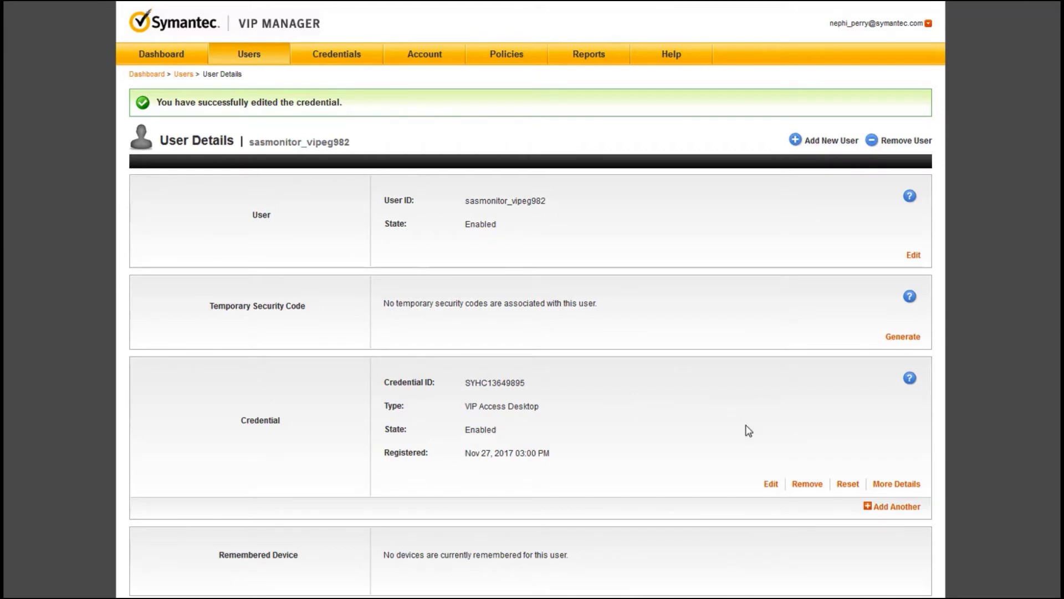
{"action": "left_click", "coordinate": [900, 507]}
{"action": "scroll", "coordinate": [644, 545], "scroll_direction": "down", "scroll_amount": 3}
{"action": "left_click", "coordinate": [530, 331]}
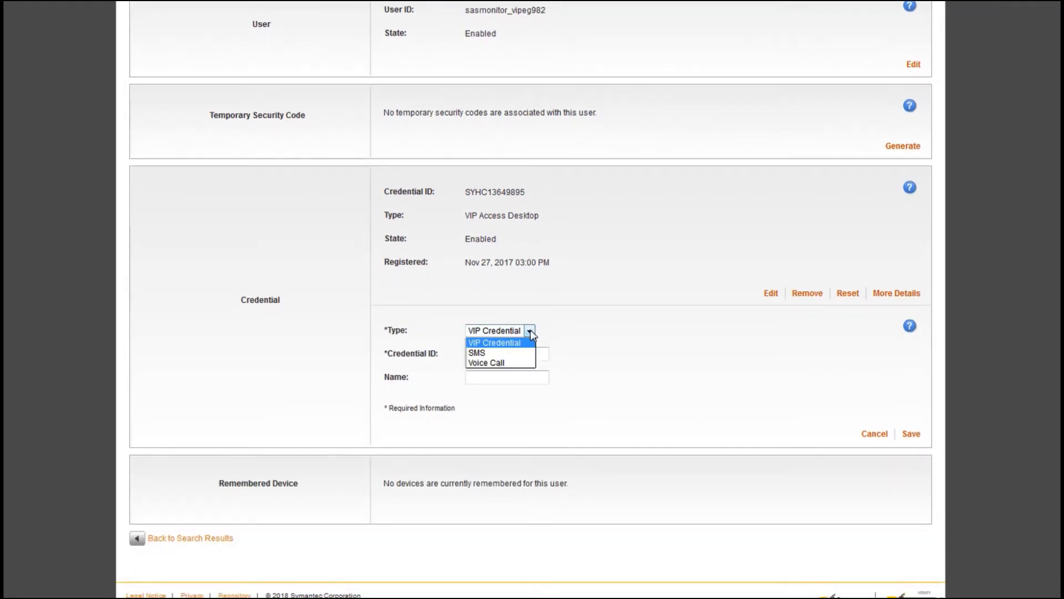
{"action": "left_click", "coordinate": [516, 343]}
{"action": "left_click", "coordinate": [515, 356]}
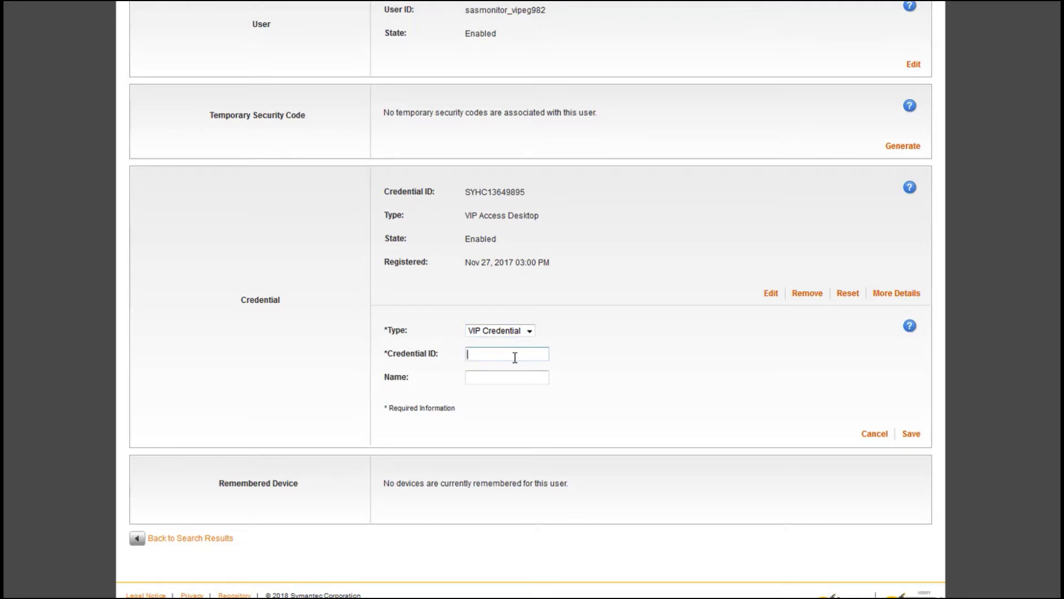
{"action": "type", "text": "symc11999866"}
{"action": "left_click", "coordinate": [499, 377]}
{"action": "type", "text": "test"}
{"action": "type", "text": "ios credential"}
{"action": "left_click", "coordinate": [911, 435]}
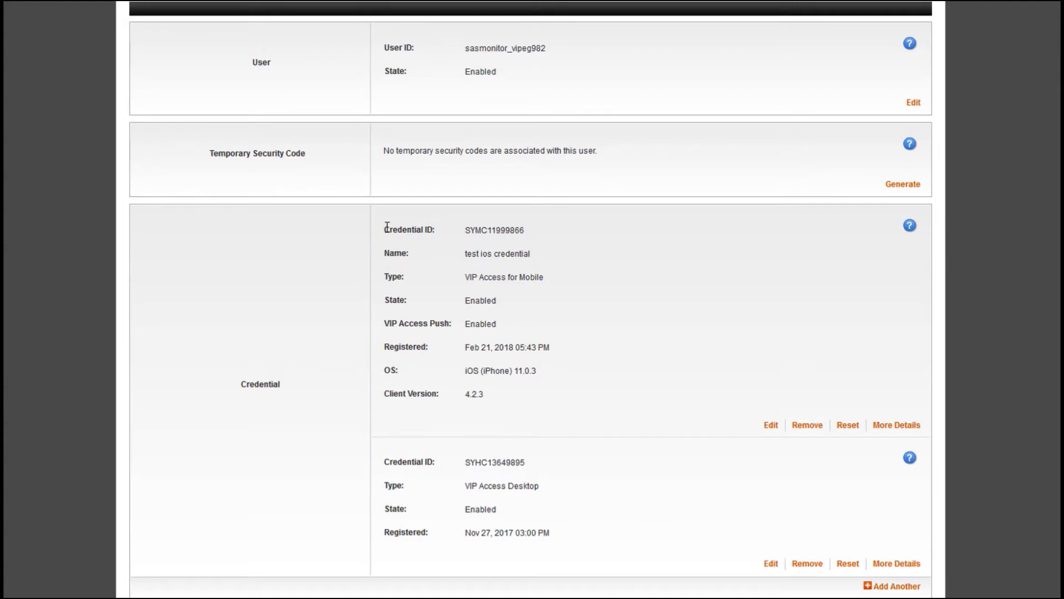
{"action": "left_click_drag", "start_coordinate": [387, 226], "coordinate": [536, 238]}
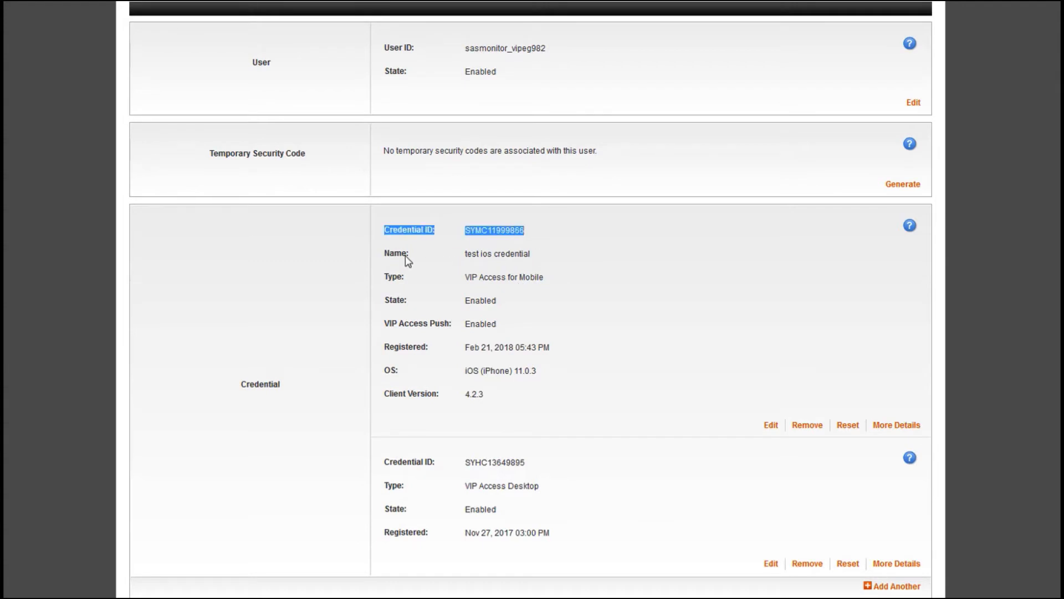
{"action": "left_click_drag", "start_coordinate": [385, 251], "coordinate": [531, 256]}
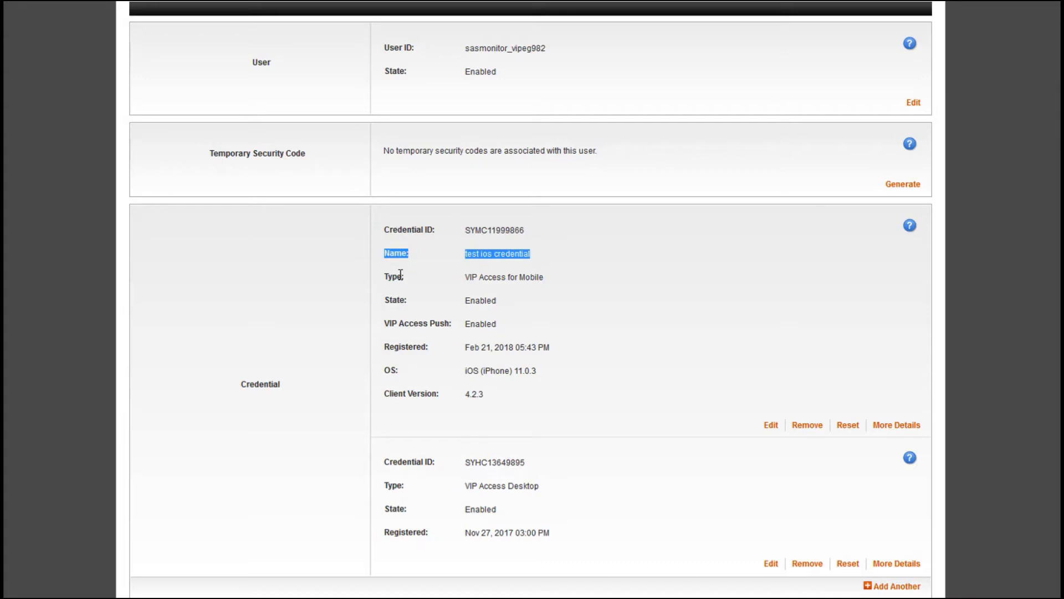
{"action": "left_click_drag", "start_coordinate": [387, 278], "coordinate": [549, 284]}
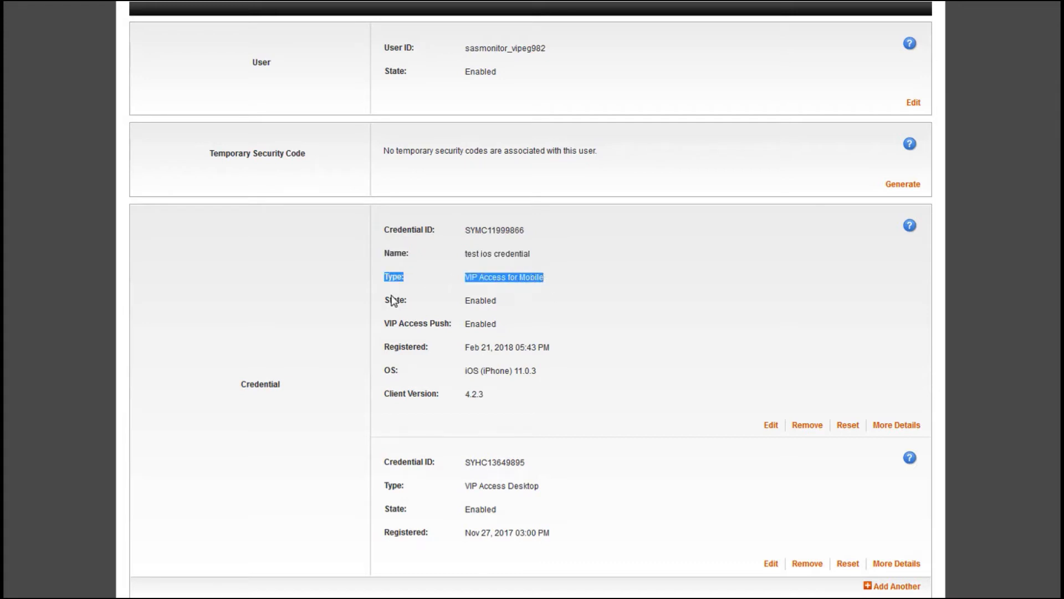
{"action": "left_click_drag", "start_coordinate": [386, 300], "coordinate": [498, 298]}
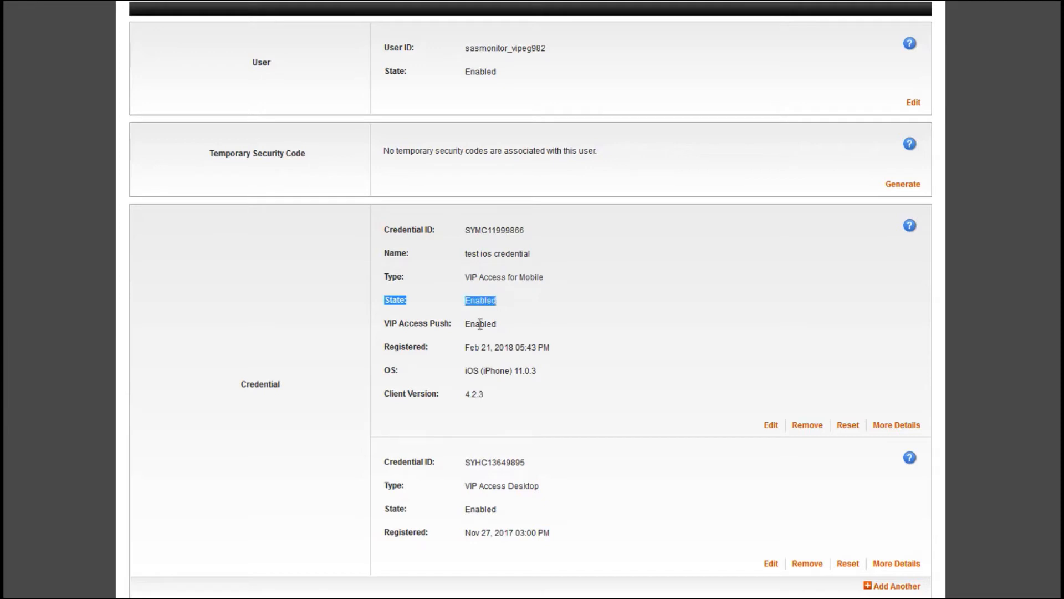
{"action": "left_click", "coordinate": [525, 329]}
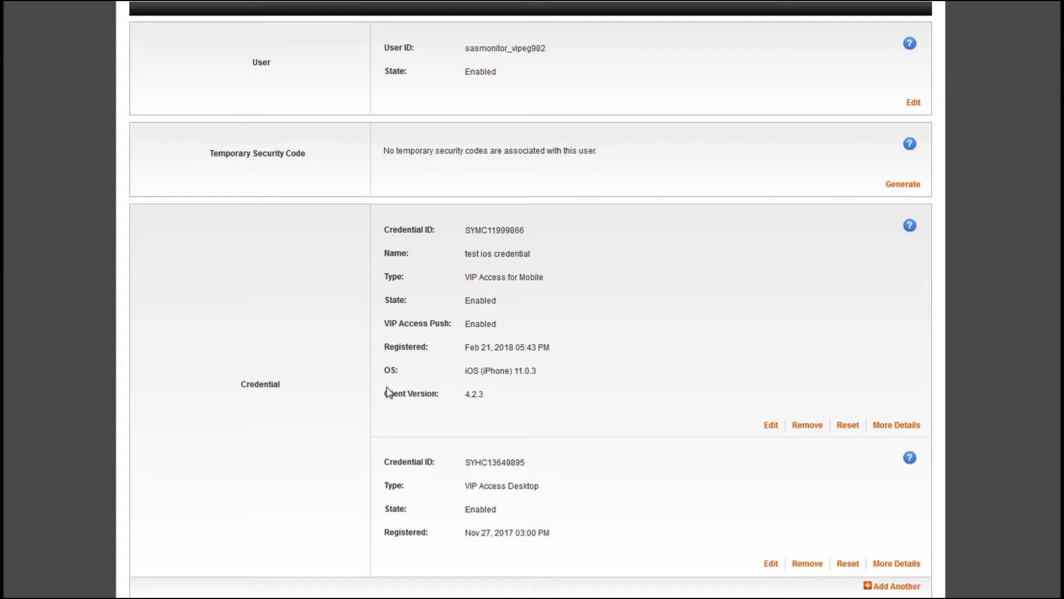
{"action": "left_click_drag", "start_coordinate": [386, 394], "coordinate": [484, 395]}
{"action": "left_click", "coordinate": [525, 421]}
{"action": "scroll", "coordinate": [775, 344], "scroll_direction": "up", "scroll_amount": 1}
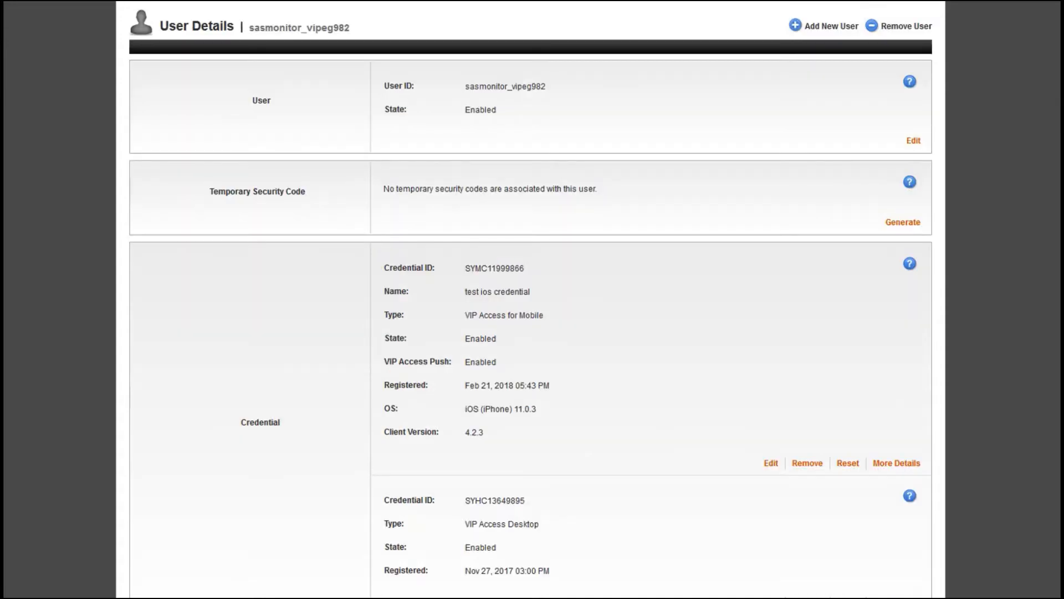
Step: Read through the credential fields help popup, then close it
{"action": "left_click", "coordinate": [910, 268]}
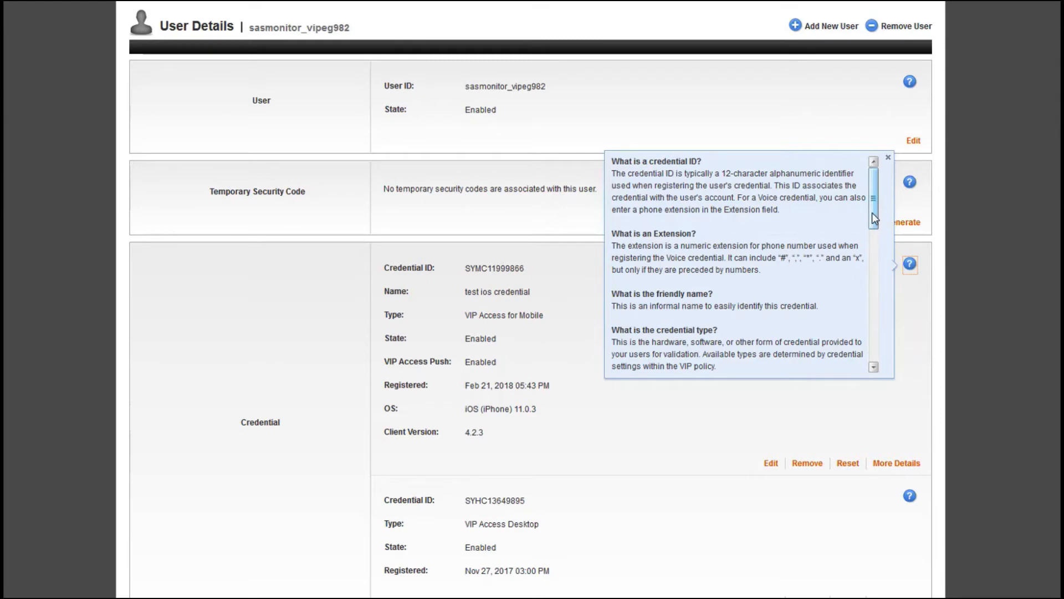
{"action": "left_click_drag", "start_coordinate": [874, 216], "coordinate": [874, 254]}
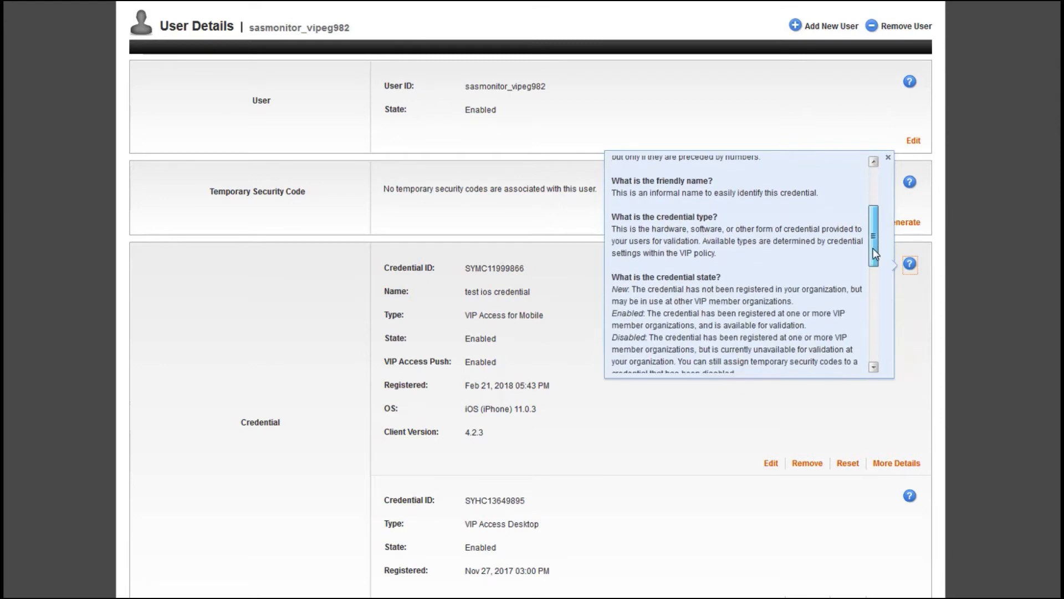
{"action": "left_click_drag", "start_coordinate": [874, 254], "coordinate": [878, 349]}
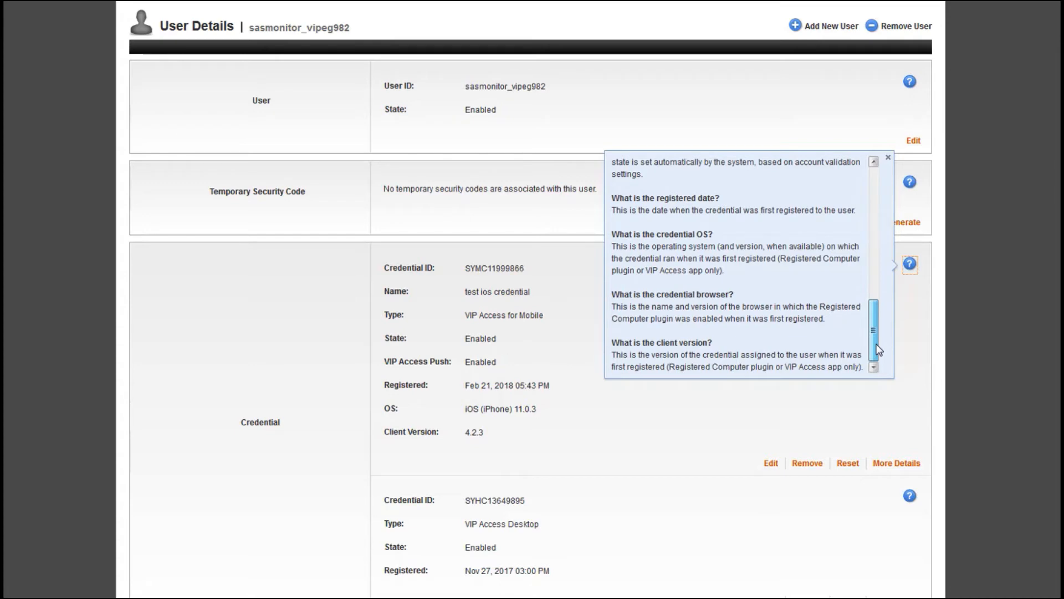
{"action": "left_click", "coordinate": [708, 437]}
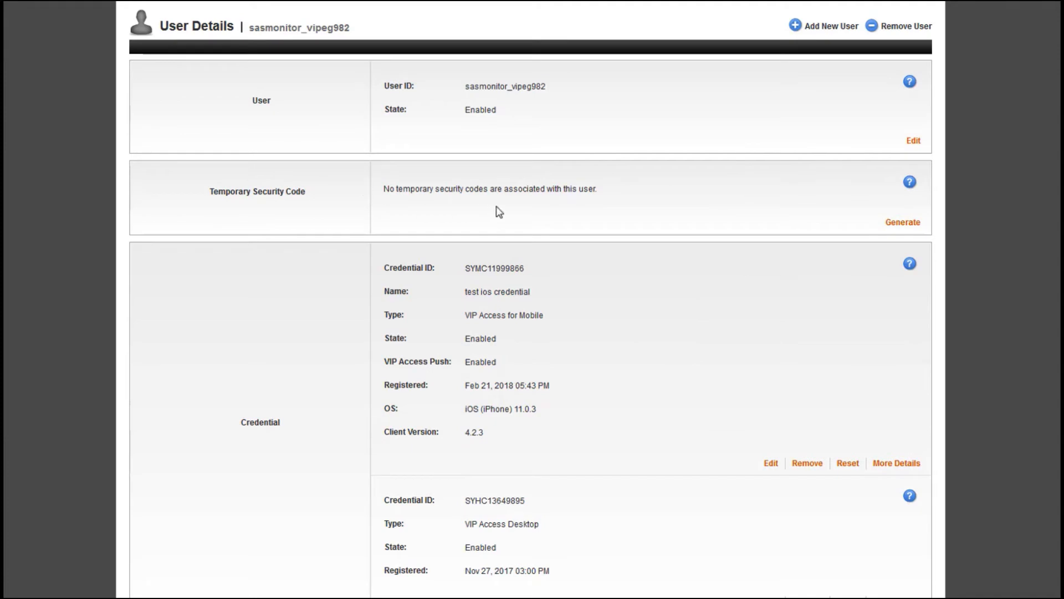
{"action": "scroll", "coordinate": [498, 212], "scroll_direction": "up", "scroll_amount": 1}
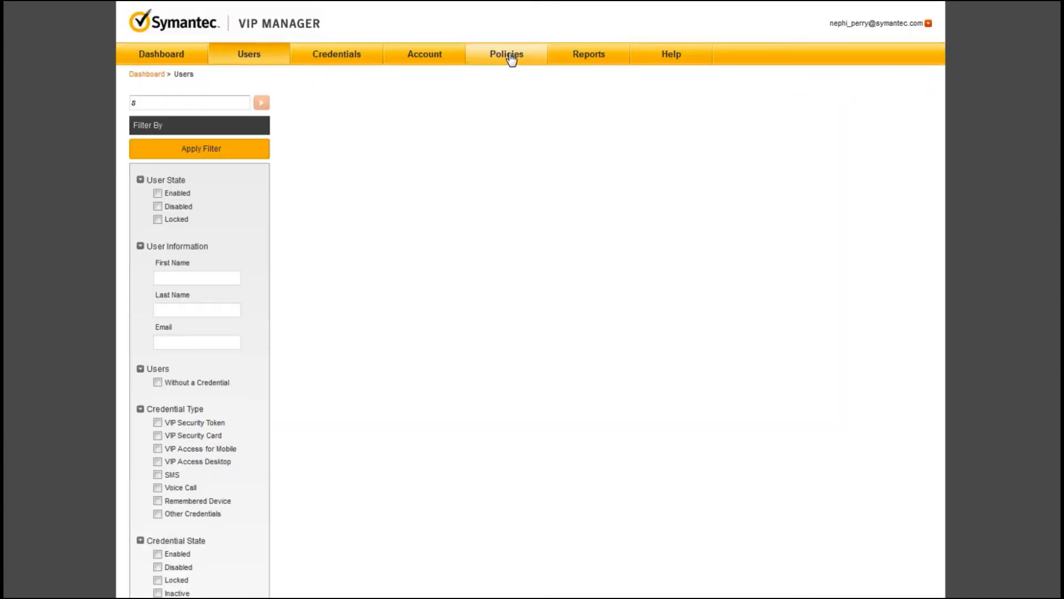
Step: Open the Default Policy and scroll its account settings to the Temporary Security Code section
{"action": "left_click", "coordinate": [511, 58]}
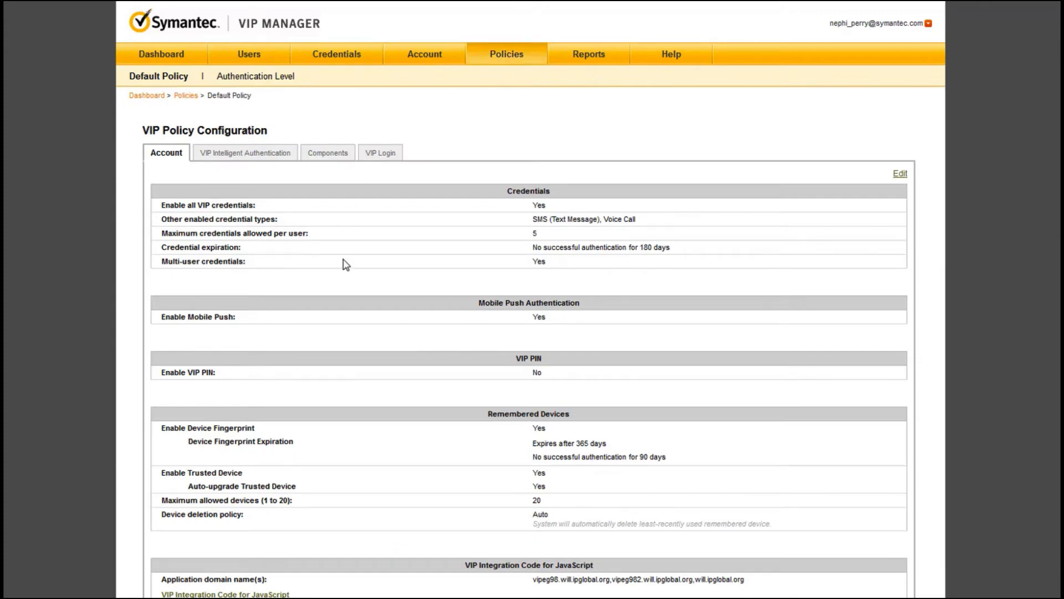
{"action": "scroll", "coordinate": [346, 265], "scroll_direction": "down", "scroll_amount": 3}
{"action": "scroll", "coordinate": [346, 265], "scroll_direction": "down", "scroll_amount": 5}
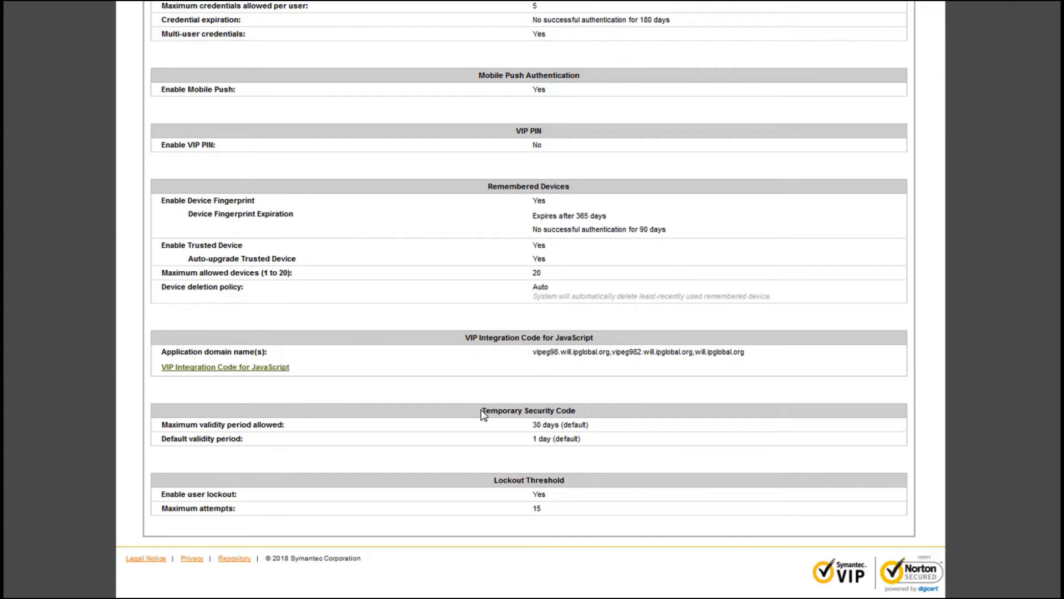
{"action": "left_click_drag", "start_coordinate": [482, 411], "coordinate": [581, 416]}
{"action": "left_click", "coordinate": [646, 434]}
{"action": "scroll", "coordinate": [571, 435], "scroll_direction": "up", "scroll_amount": 5}
{"action": "left_click", "coordinate": [899, 101]}
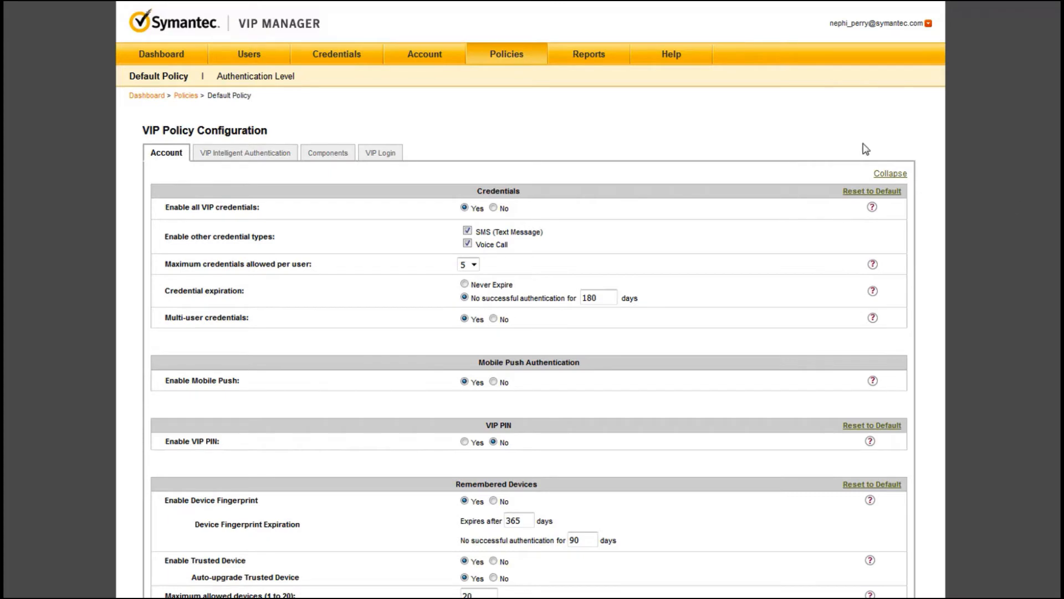
{"action": "left_click", "coordinate": [887, 173]}
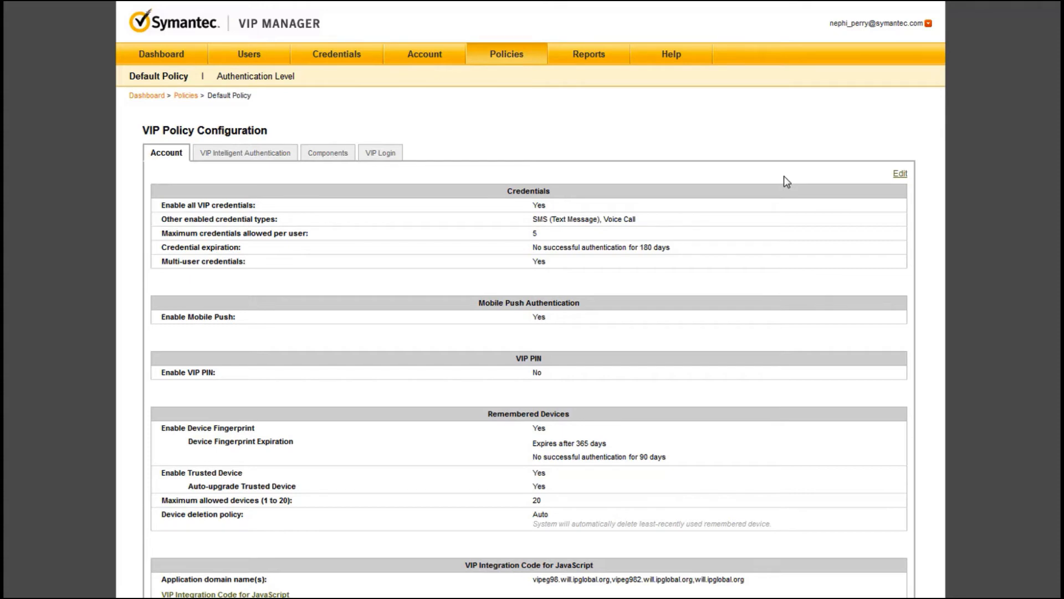
Step: Make the Default Policy editable, keeping maximum validity at 30 days and default at 1 day
{"action": "left_click", "coordinate": [899, 175]}
{"action": "scroll", "coordinate": [691, 271], "scroll_direction": "down", "scroll_amount": 4}
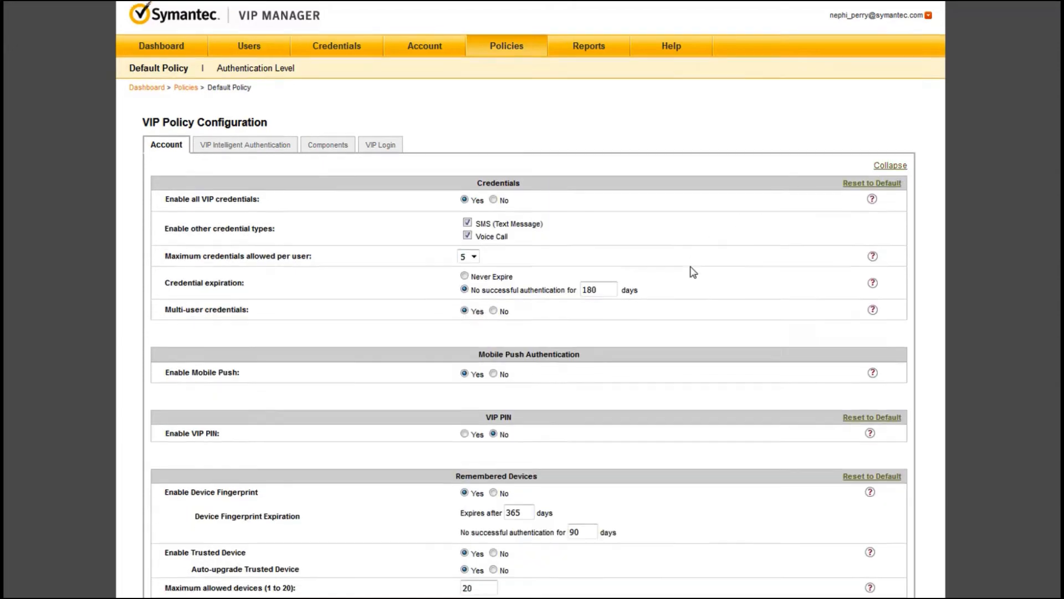
{"action": "scroll", "coordinate": [693, 271], "scroll_direction": "down", "scroll_amount": 4}
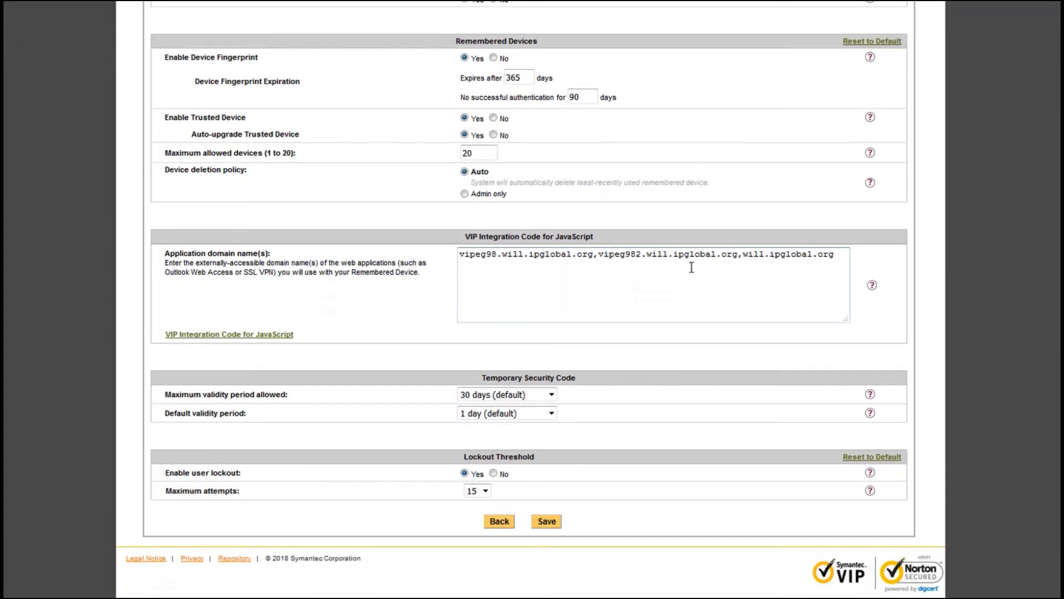
{"action": "left_click", "coordinate": [551, 395]}
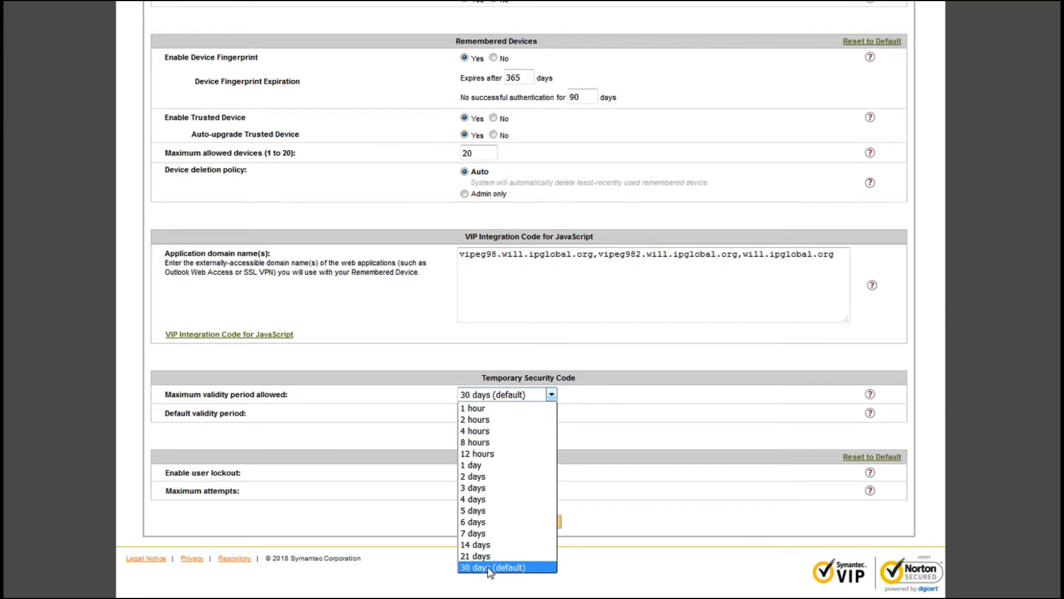
{"action": "left_click", "coordinate": [516, 567]}
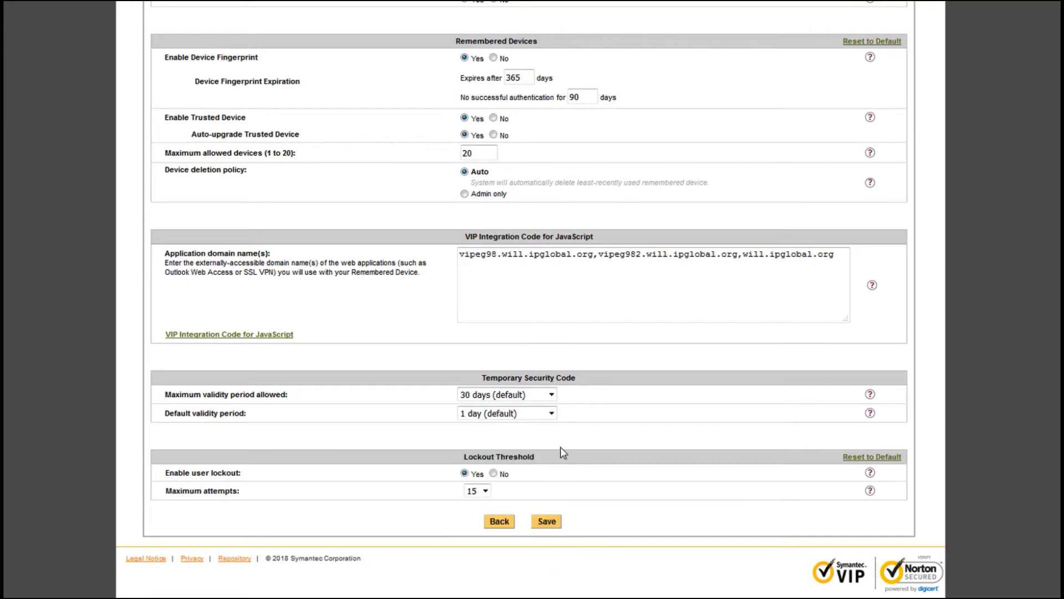
{"action": "left_click", "coordinate": [551, 414]}
{"action": "left_click", "coordinate": [514, 485]}
Step: Show the help text for the maximum temporary code validity period
{"action": "left_click", "coordinate": [871, 395]}
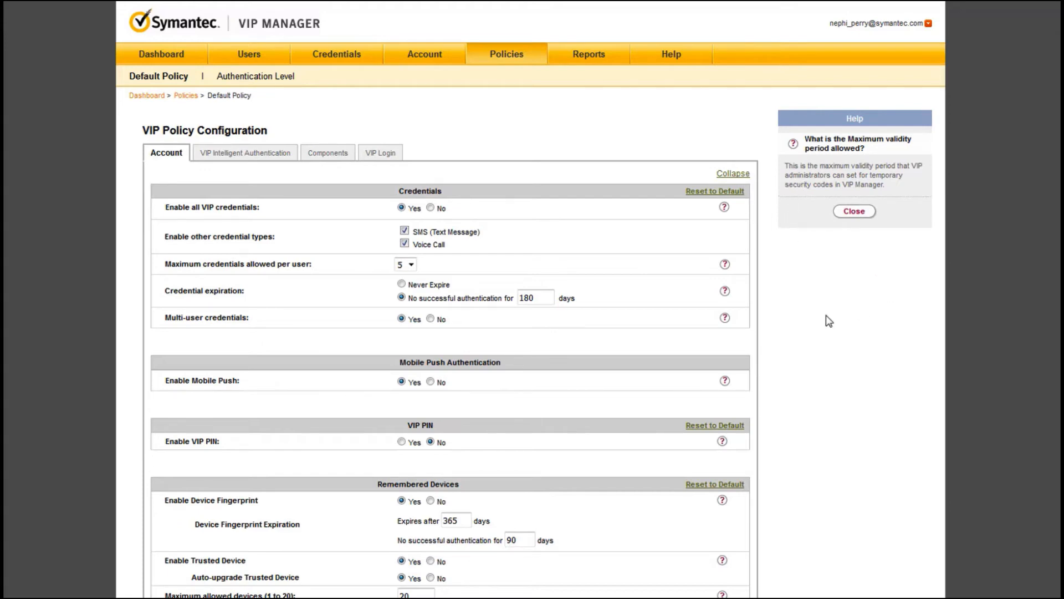
{"action": "scroll", "coordinate": [826, 316], "scroll_direction": "down", "scroll_amount": 2}
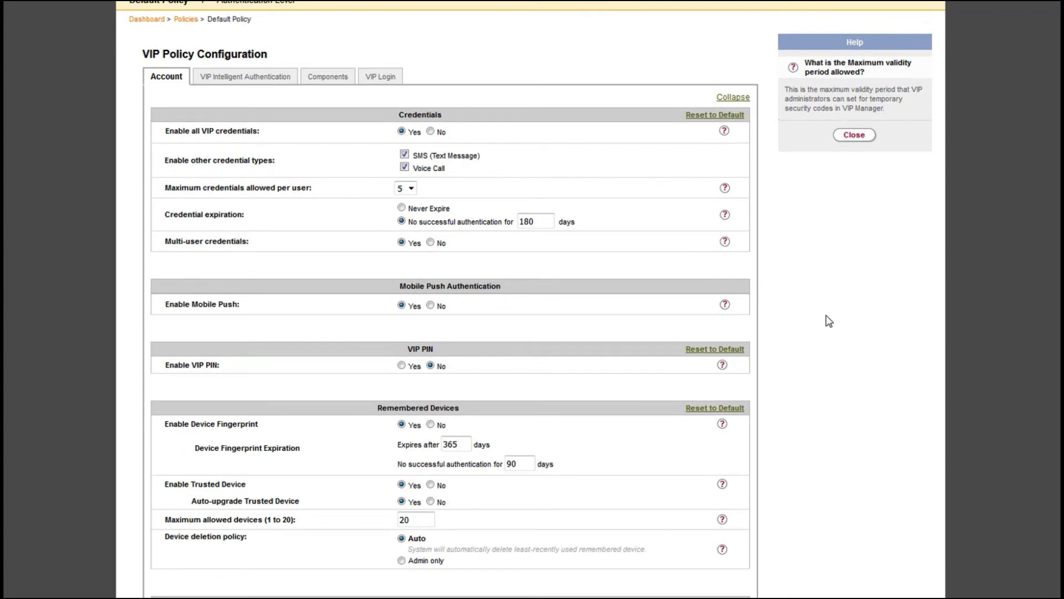
{"action": "scroll", "coordinate": [830, 321], "scroll_direction": "down", "scroll_amount": 4}
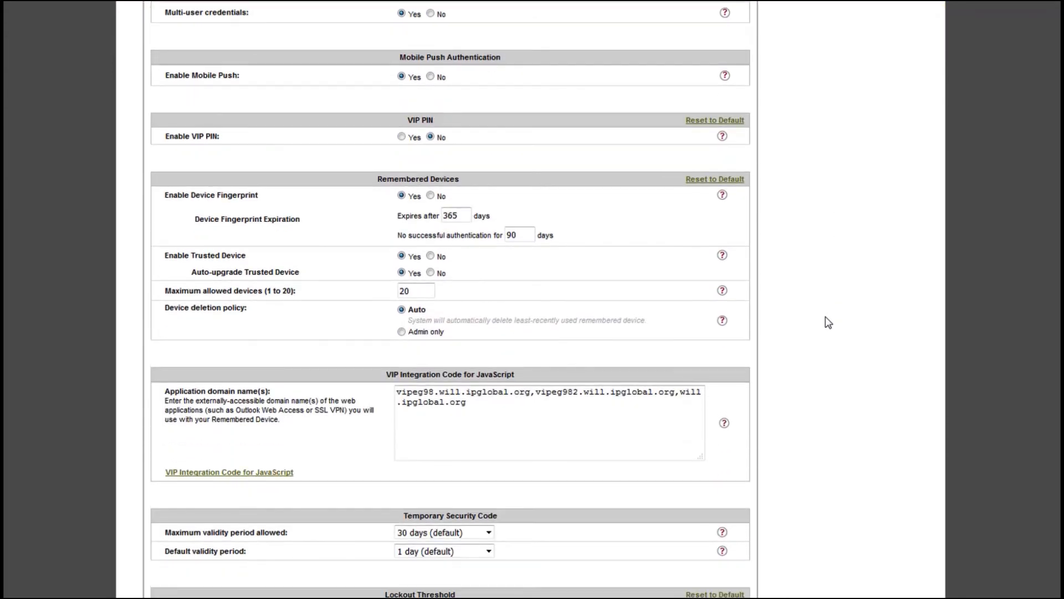
{"action": "scroll", "coordinate": [827, 321], "scroll_direction": "down", "scroll_amount": 2}
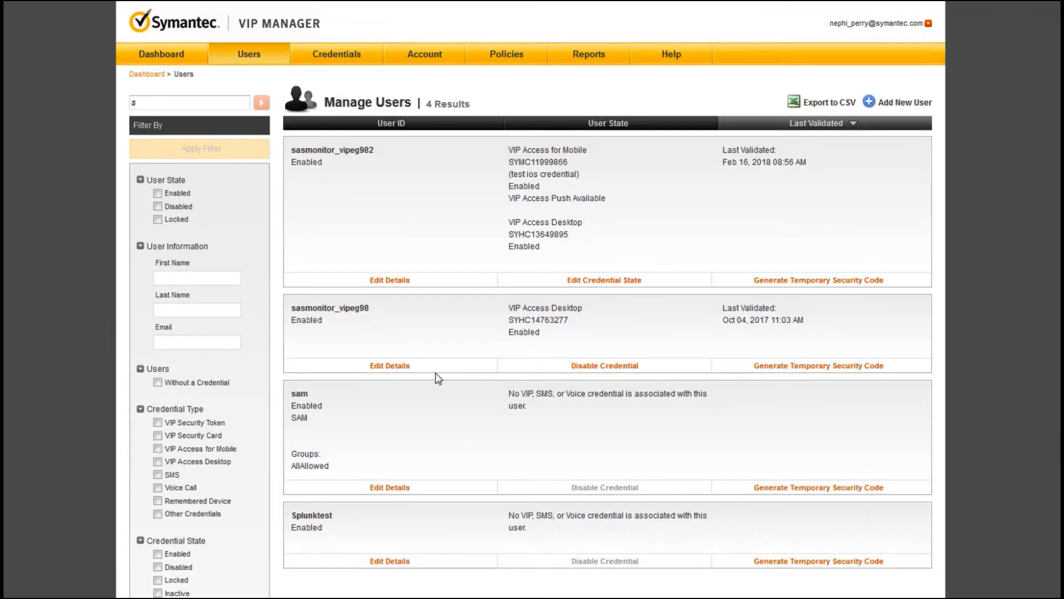
Step: Open the Generate Temporary Security Code dialog for the first listed user
{"action": "left_click", "coordinate": [825, 282]}
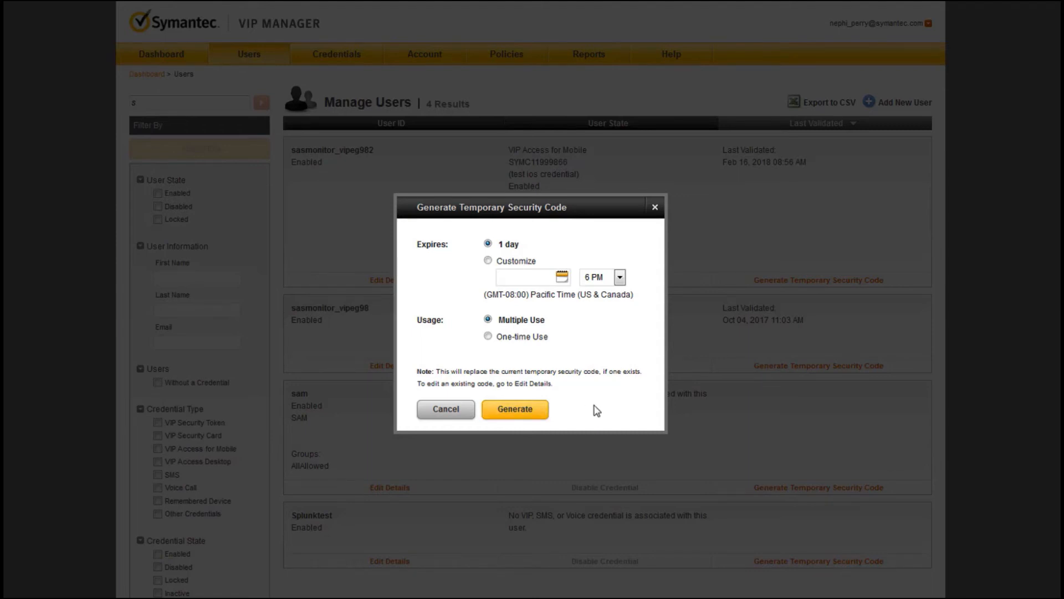
Step: Close the code dialog and review sasmonitor_vipeg982's credentials and remembered devices
{"action": "left_click", "coordinate": [655, 208]}
{"action": "left_click", "coordinate": [387, 281]}
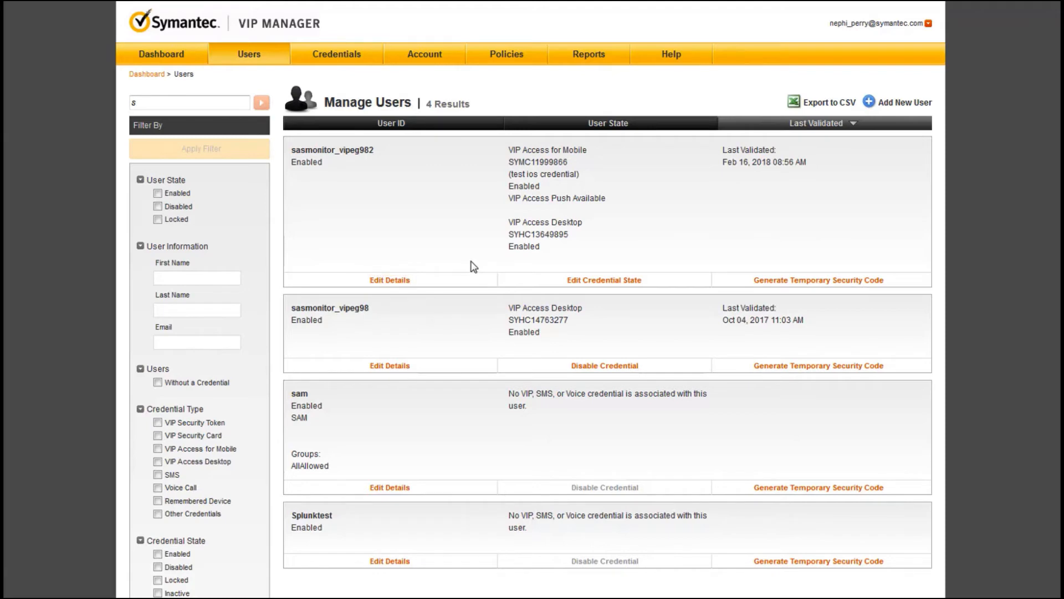
{"action": "scroll", "coordinate": [473, 261], "scroll_direction": "down", "scroll_amount": 5}
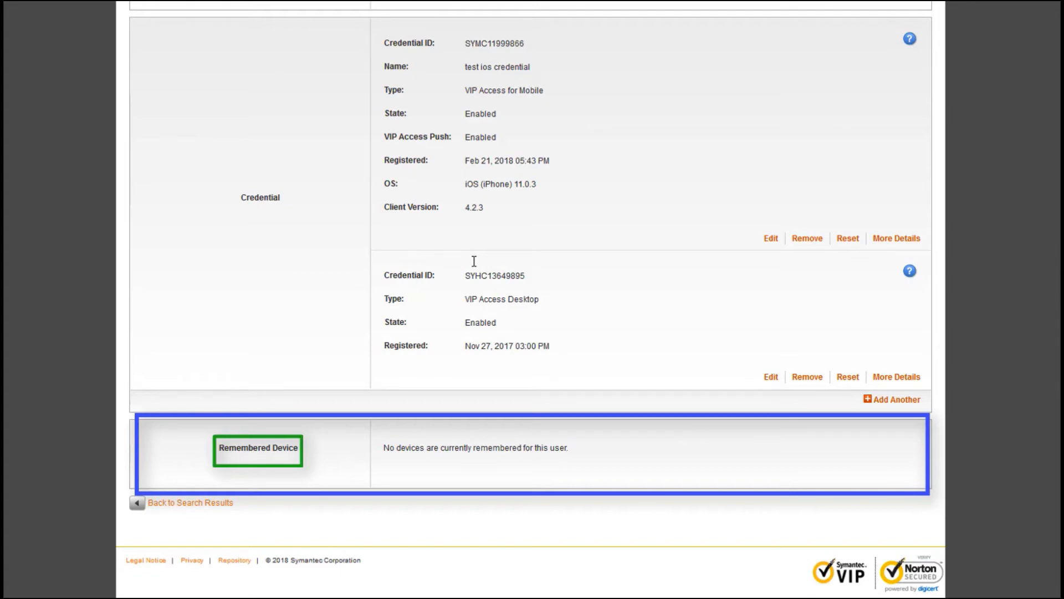
{"action": "scroll", "coordinate": [474, 261], "scroll_direction": "up", "scroll_amount": 5}
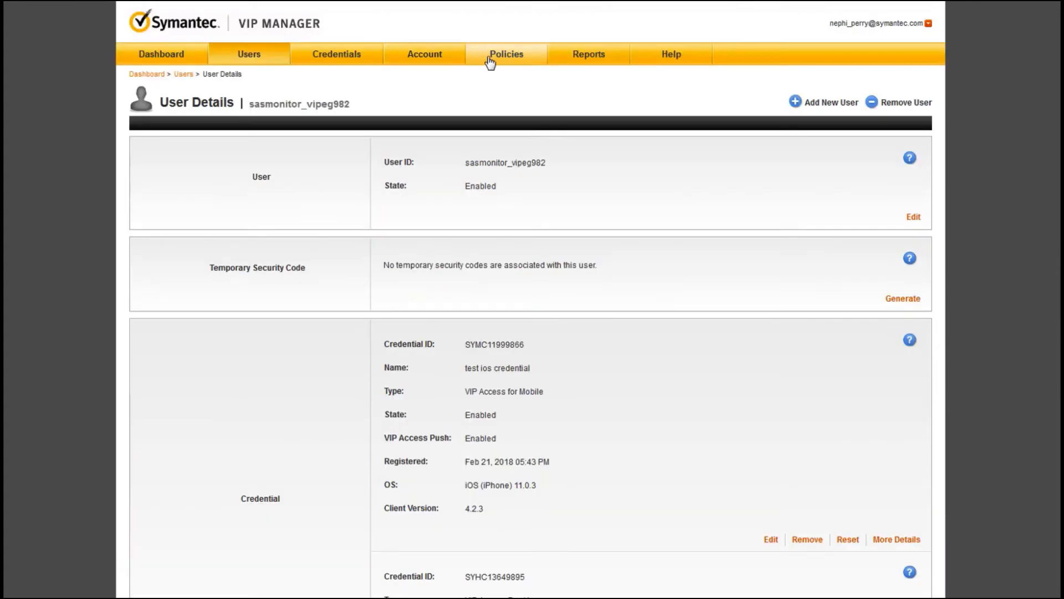
Step: Edit the Default Policy's Account settings and show help for Enable Device Fingerprint
{"action": "left_click", "coordinate": [490, 59]}
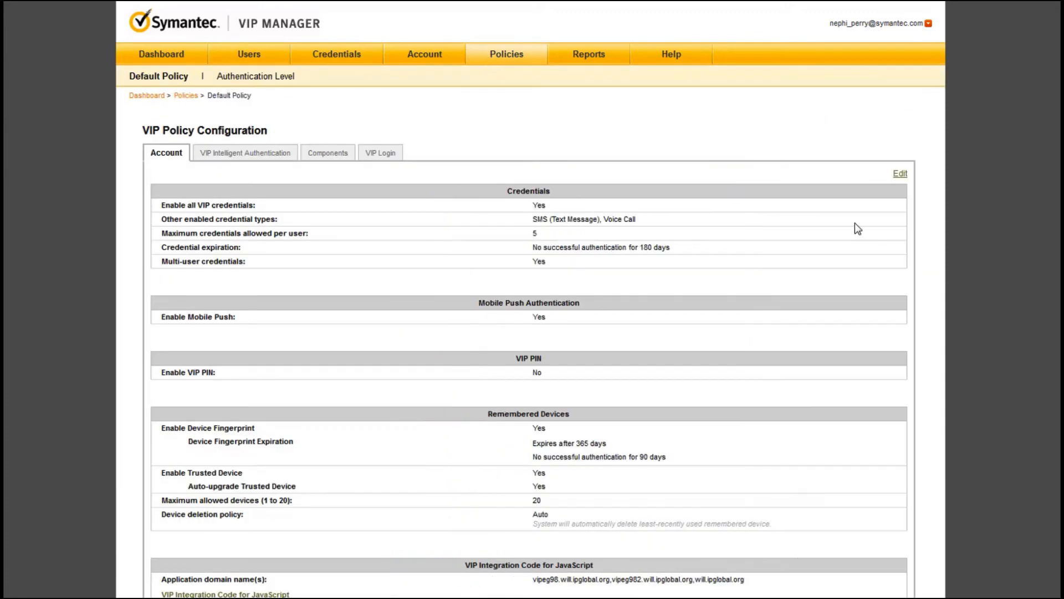
{"action": "left_click", "coordinate": [900, 175]}
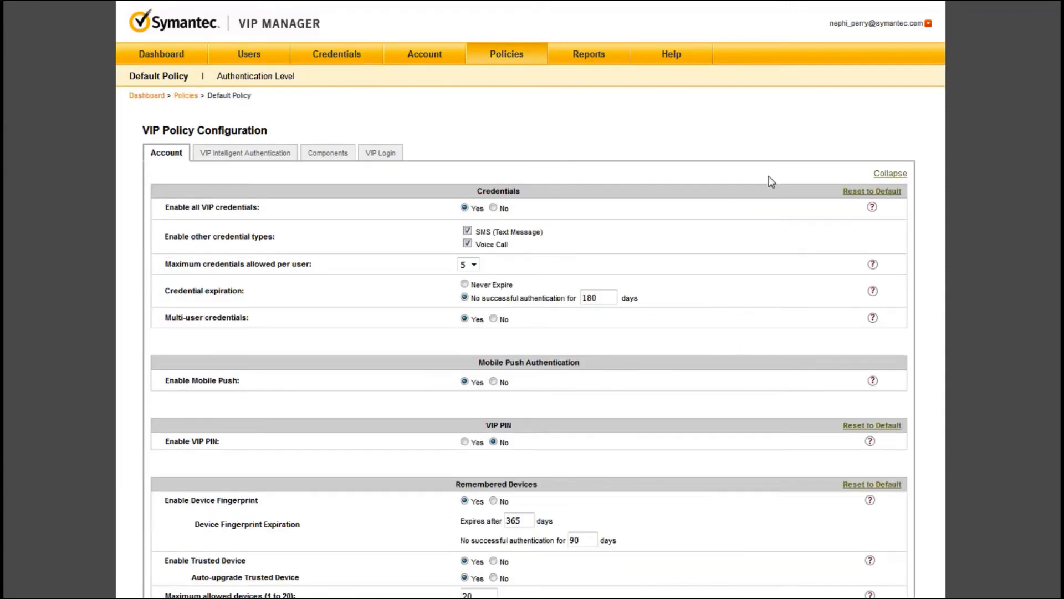
{"action": "scroll", "coordinate": [663, 270], "scroll_direction": "down", "scroll_amount": 5}
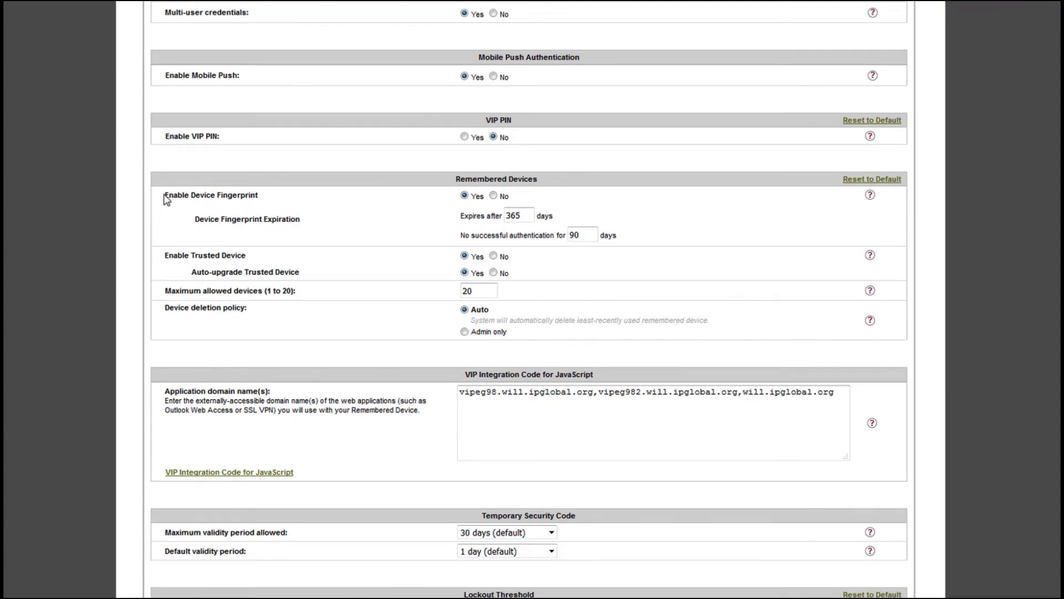
{"action": "left_click", "coordinate": [870, 196]}
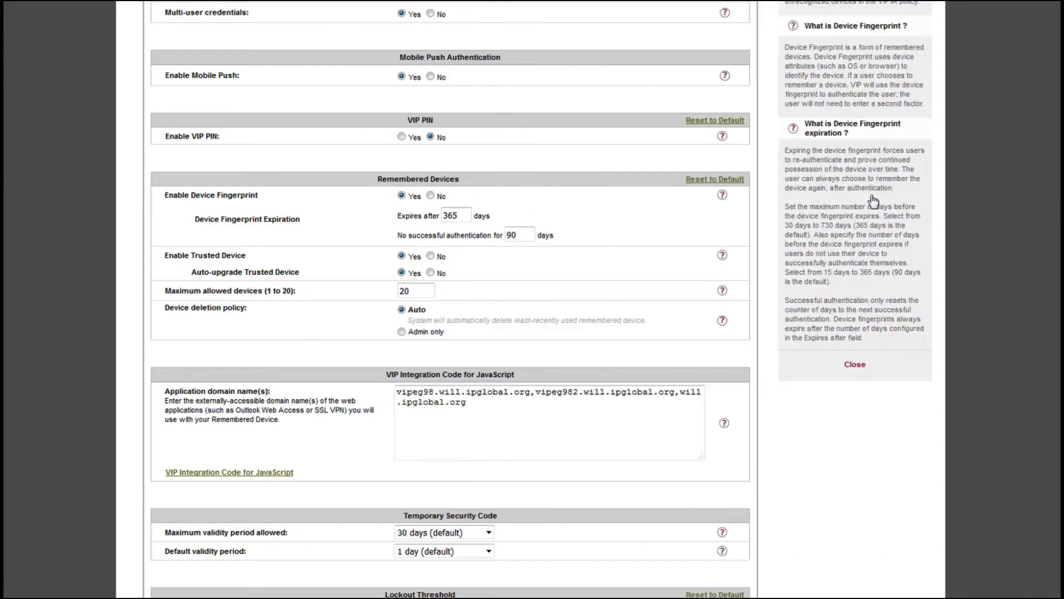
{"action": "scroll", "coordinate": [873, 200], "scroll_direction": "up", "scroll_amount": 5}
{"action": "scroll", "coordinate": [874, 199], "scroll_direction": "down", "scroll_amount": 3}
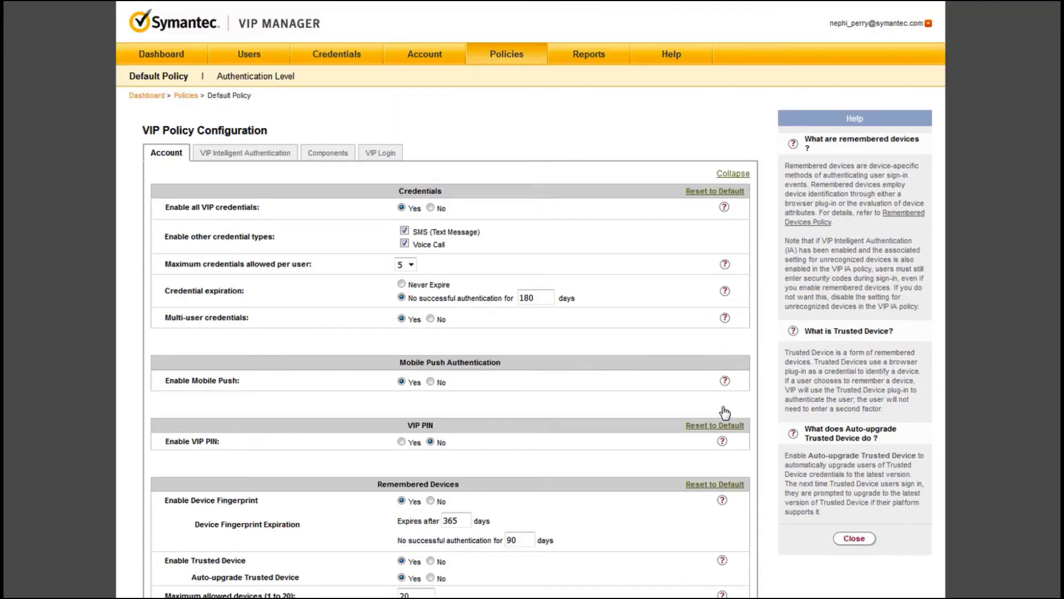
Step: Scroll through the Manage Users results for the search 's'
{"action": "scroll", "coordinate": [626, 437], "scroll_direction": "down", "scroll_amount": 2}
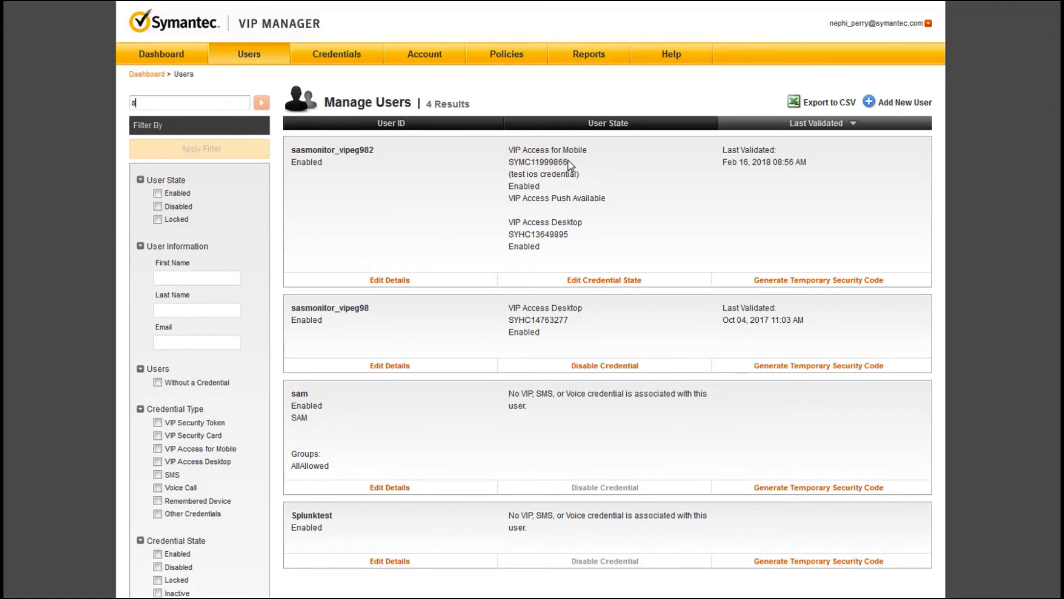
{"action": "left_click_drag", "start_coordinate": [570, 162], "coordinate": [518, 163]}
{"action": "right_click", "coordinate": [519, 162]}
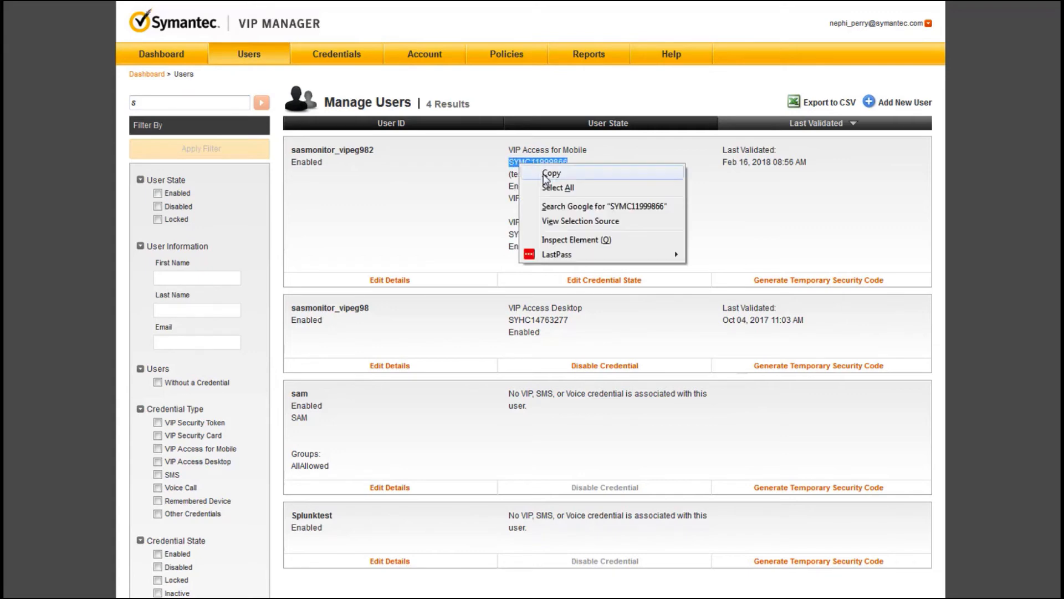
{"action": "left_click", "coordinate": [547, 171]}
{"action": "left_click", "coordinate": [133, 102]}
{"action": "left_click_drag", "start_coordinate": [133, 102], "coordinate": [89, 99]}
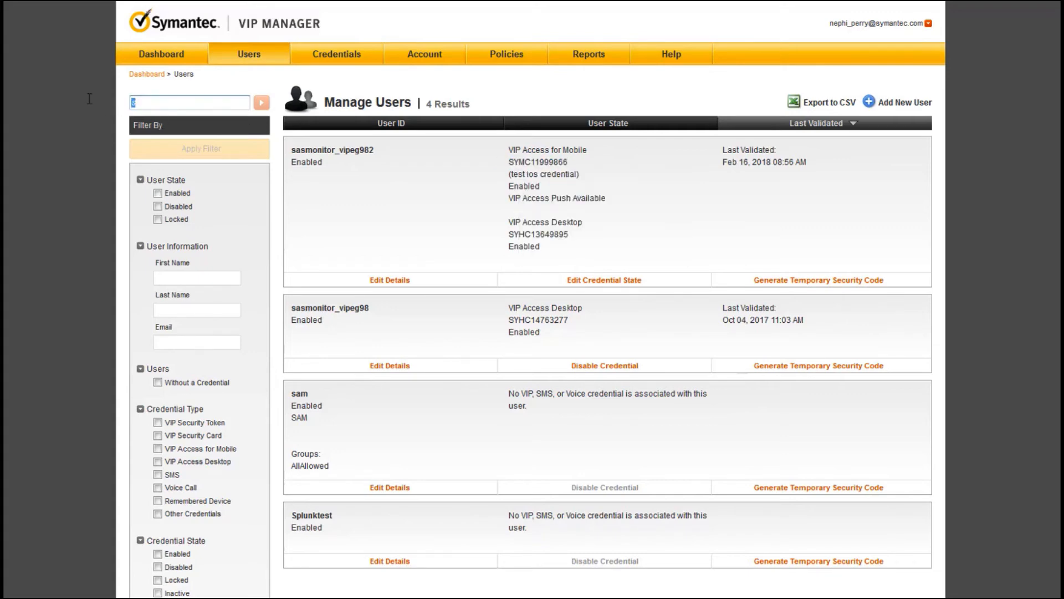
{"action": "key", "text": "ctrl+v"}
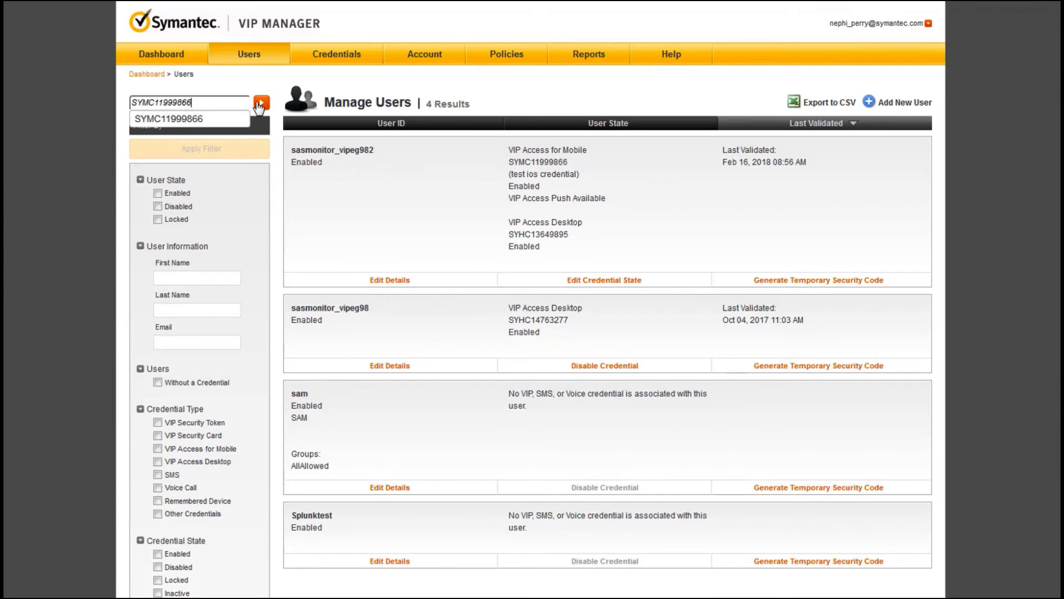
{"action": "key", "text": "Return"}
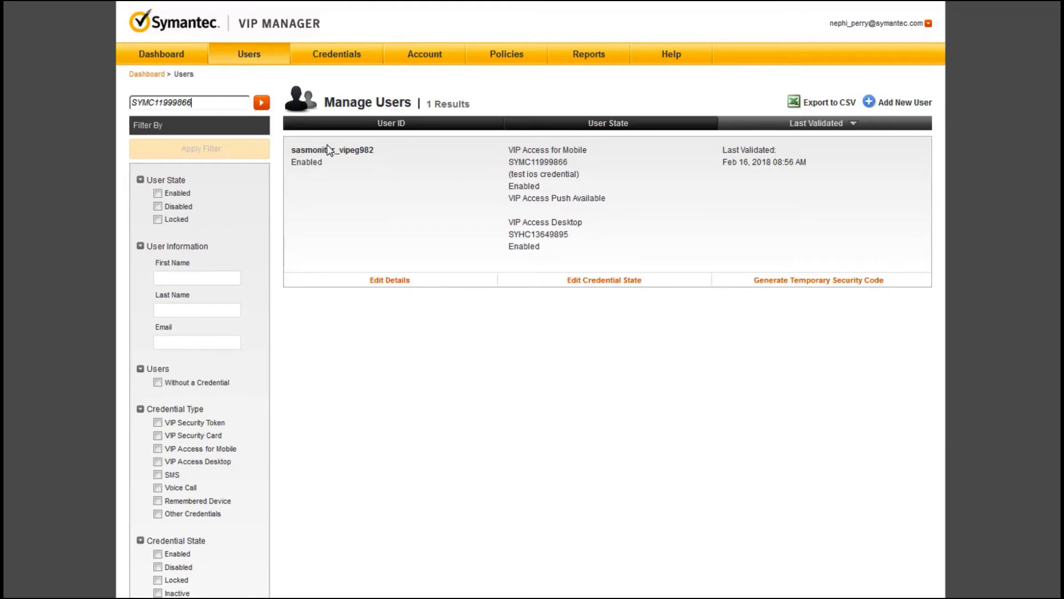
Step: Search the Credentials list for SYMC11999866, then select the search term again
{"action": "left_click", "coordinate": [328, 57]}
{"action": "left_click", "coordinate": [216, 102]}
{"action": "key", "text": "ctrl+v"}
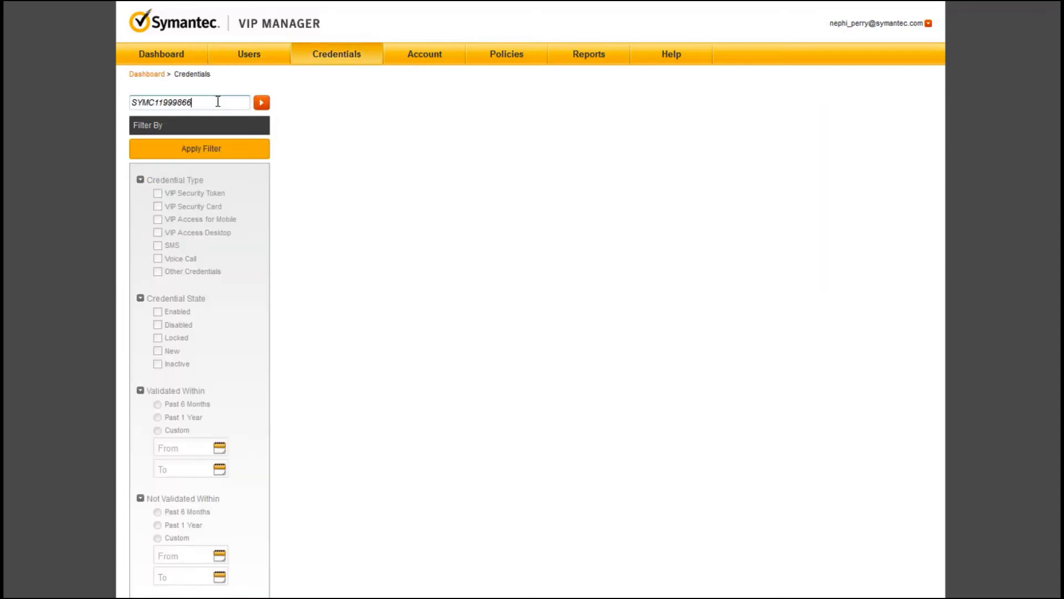
{"action": "key", "text": "Return"}
{"action": "left_click", "coordinate": [218, 101]}
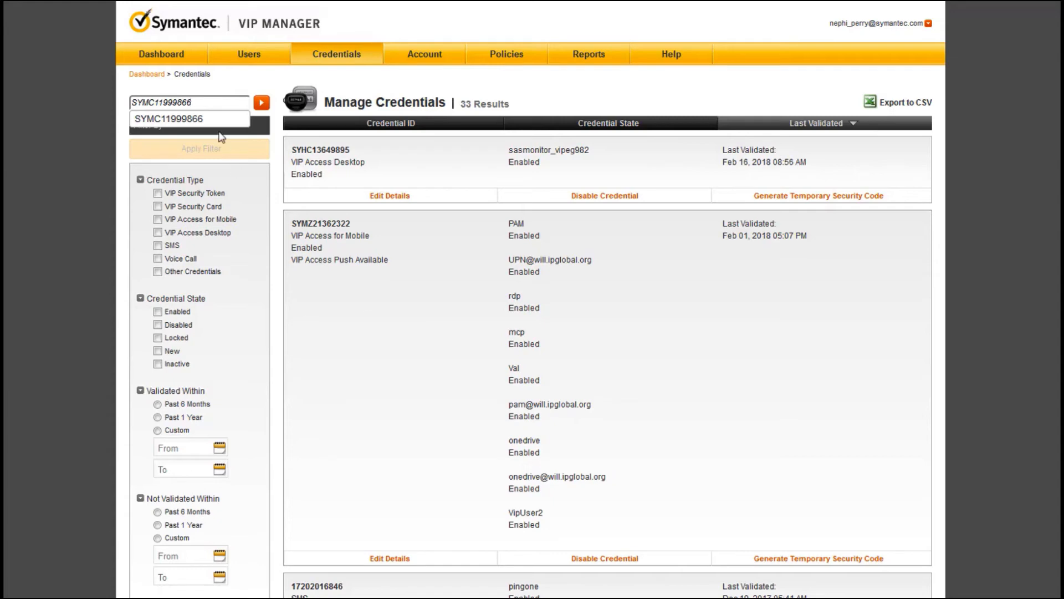
{"action": "left_click", "coordinate": [261, 104]}
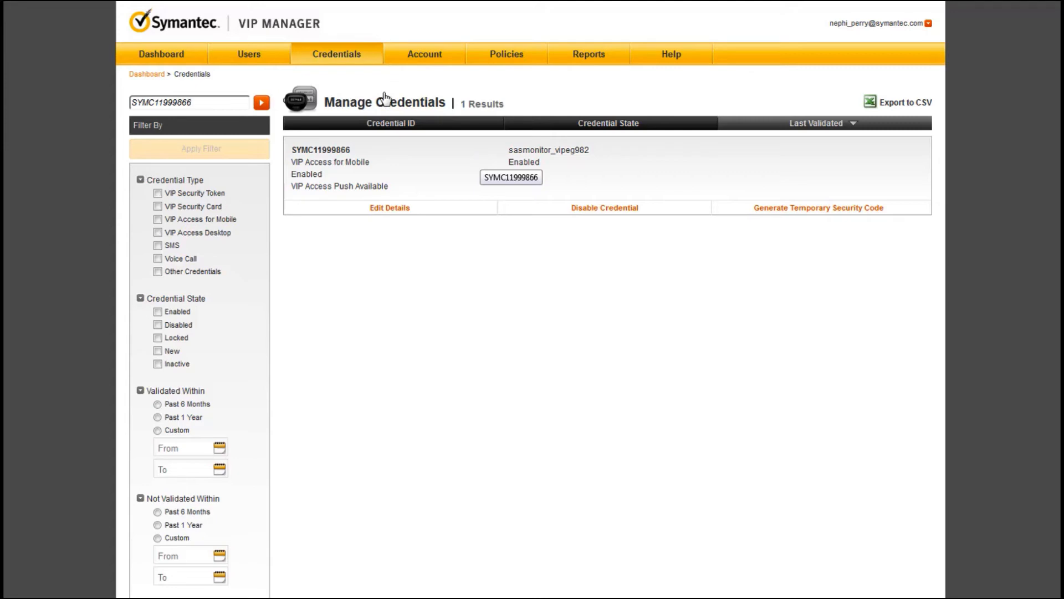
{"action": "left_click_drag", "start_coordinate": [195, 105], "coordinate": [116, 100]}
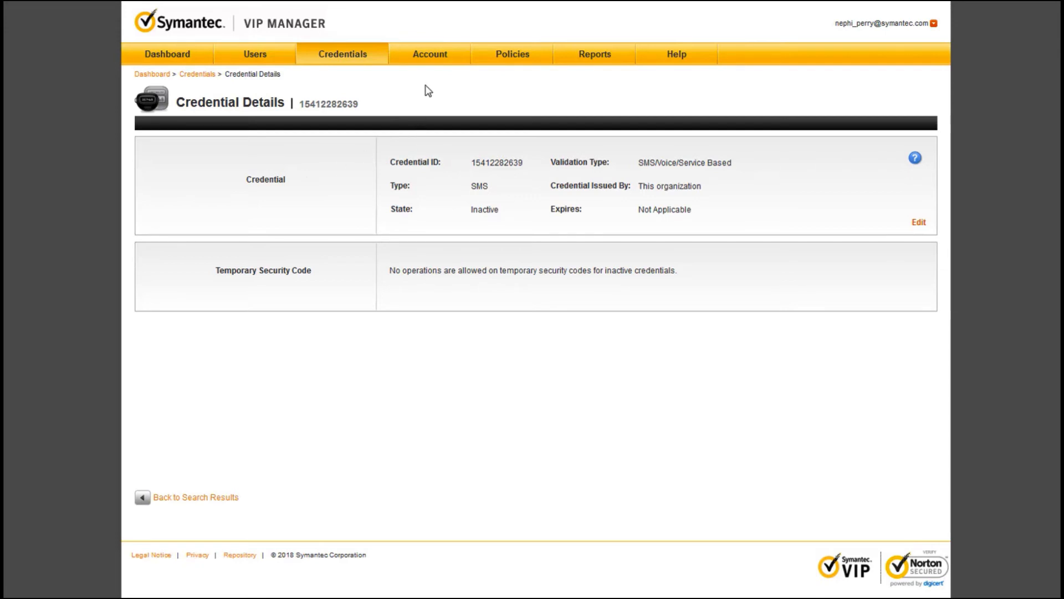
Step: Return to the Default Policy configuration from the credential details
{"action": "left_click", "coordinate": [510, 57]}
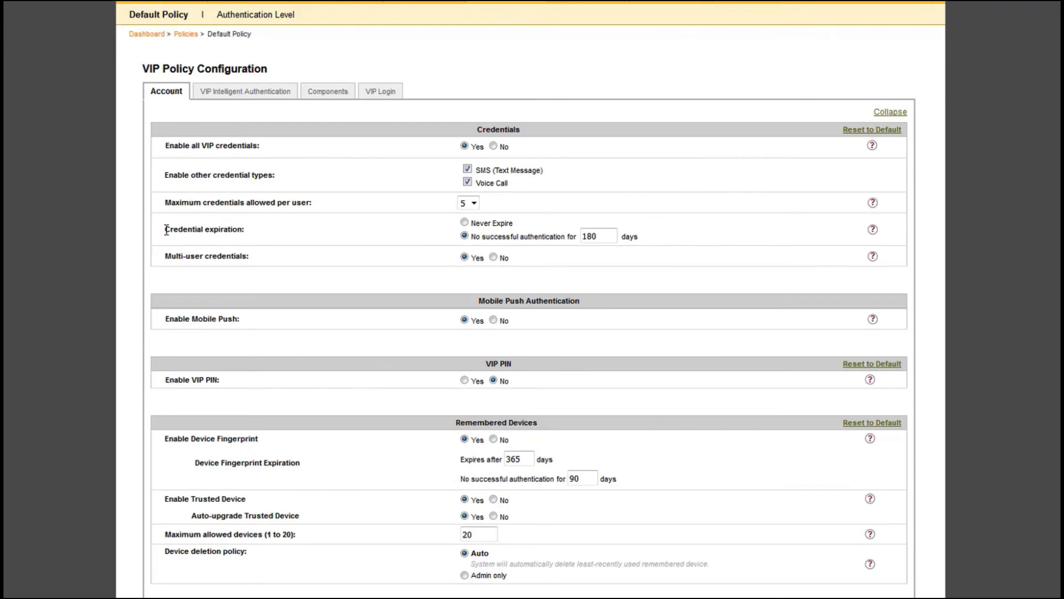
Step: Show the help text for the Credential expiration setting
{"action": "left_click", "coordinate": [874, 232]}
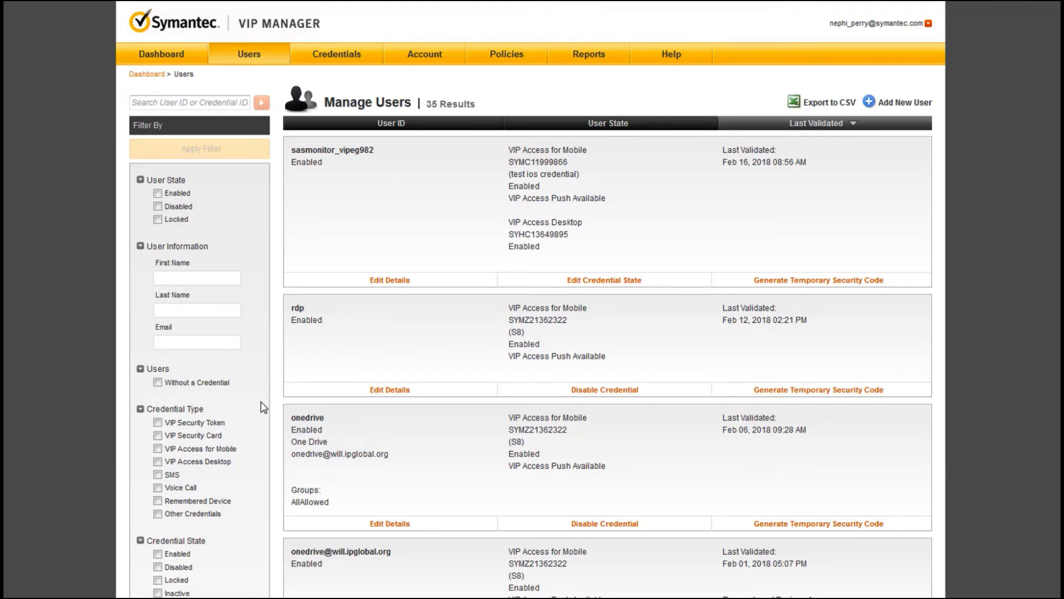
Step: Check the Users 'Without a Credential' filter and apply it
{"action": "scroll", "coordinate": [263, 407], "scroll_direction": "down", "scroll_amount": 3}
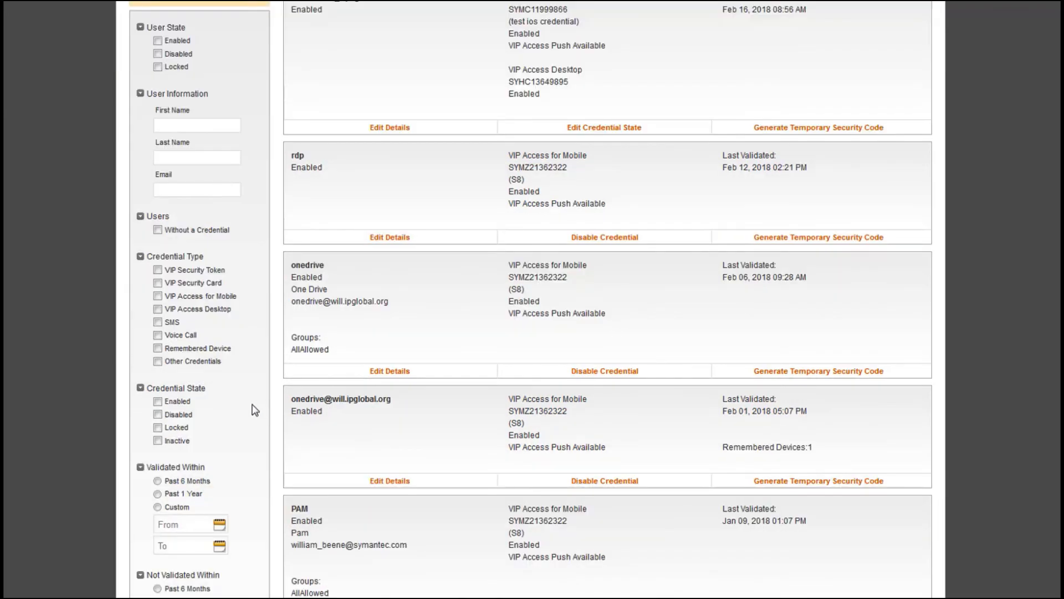
{"action": "scroll", "coordinate": [255, 410], "scroll_direction": "down", "scroll_amount": 2}
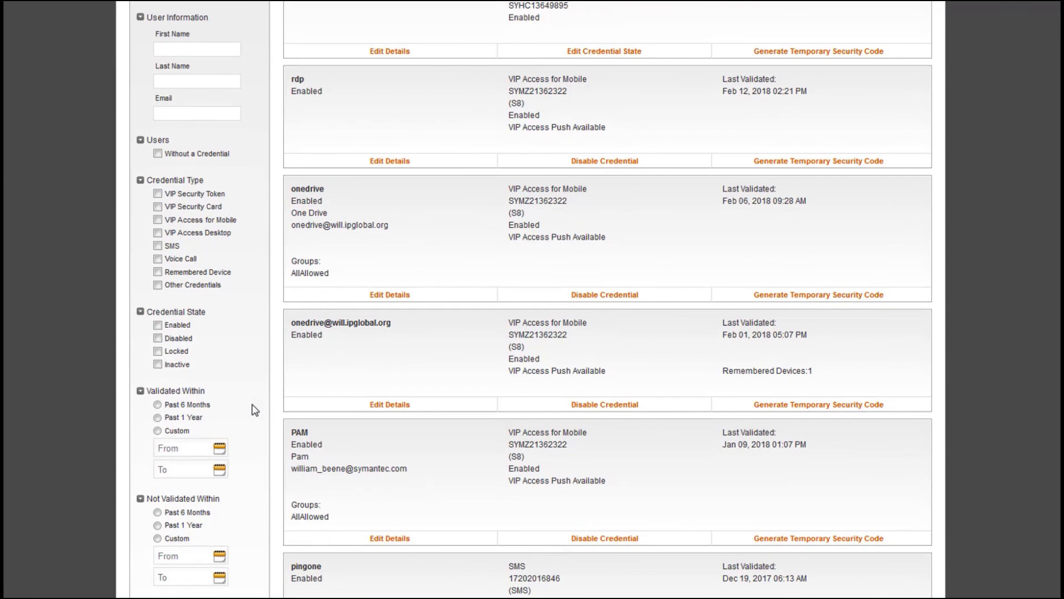
{"action": "scroll", "coordinate": [255, 411], "scroll_direction": "down", "scroll_amount": 3}
{"action": "scroll", "coordinate": [255, 411], "scroll_direction": "up", "scroll_amount": 6}
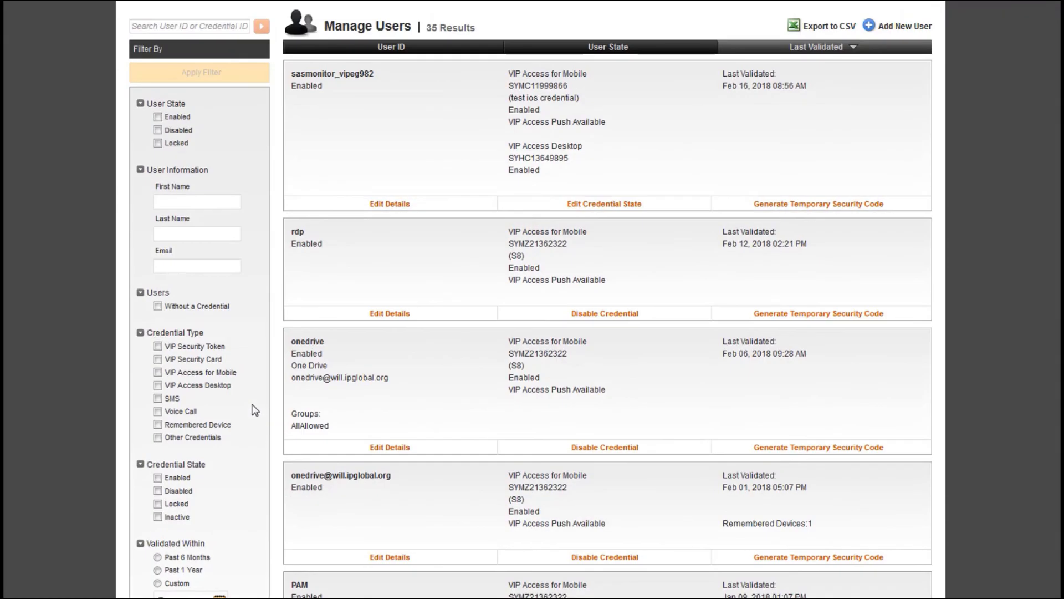
{"action": "left_click", "coordinate": [157, 306]}
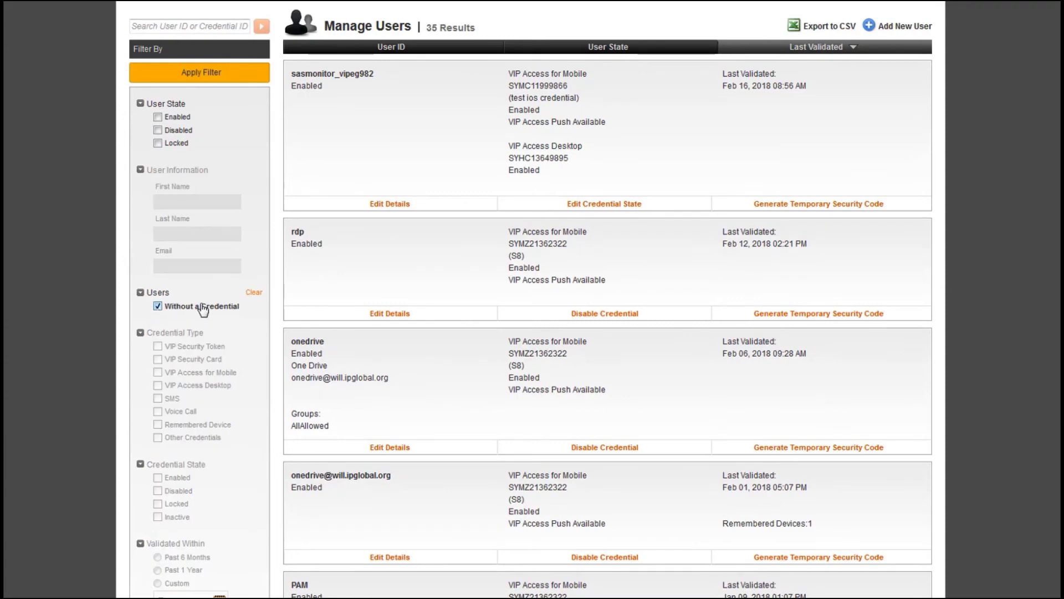
{"action": "left_click", "coordinate": [209, 77]}
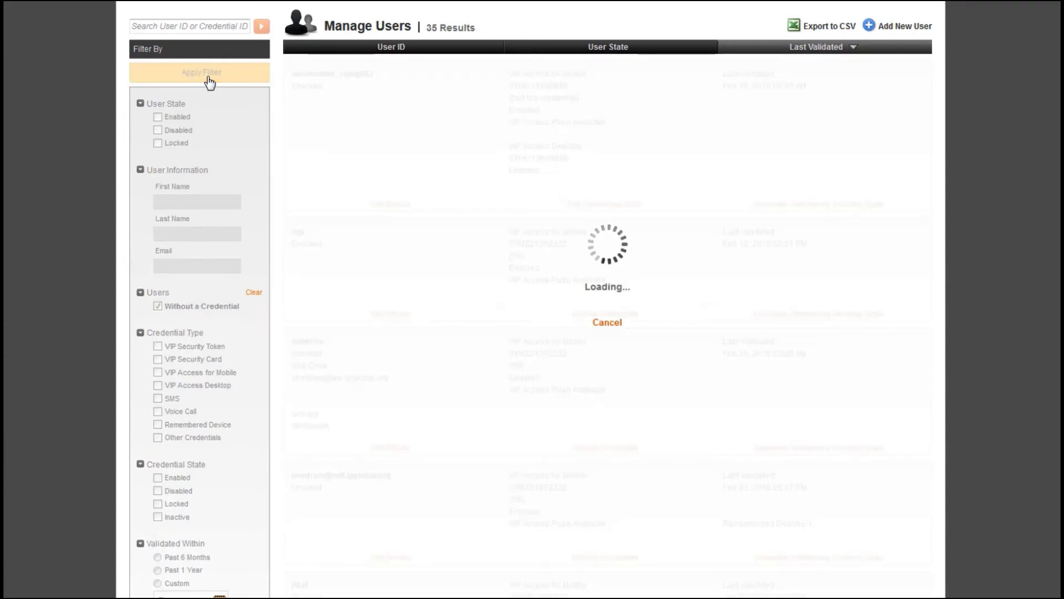
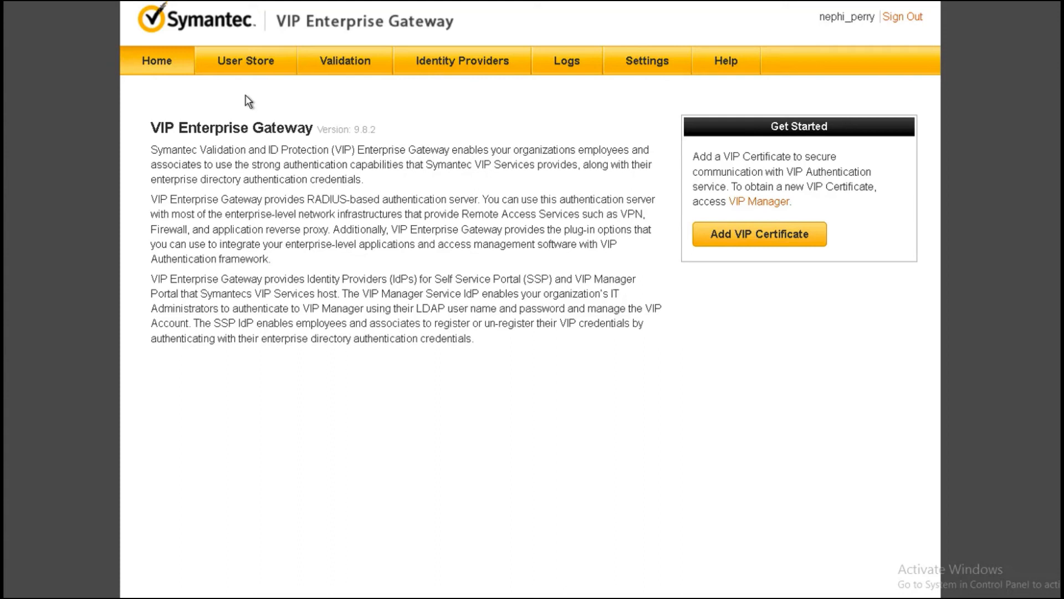
Step: In VIP Manager's Download Files, open the Enterprise_Gateway 9.8 folder with its guide, notes and packages
{"action": "left_click", "coordinate": [242, 66]}
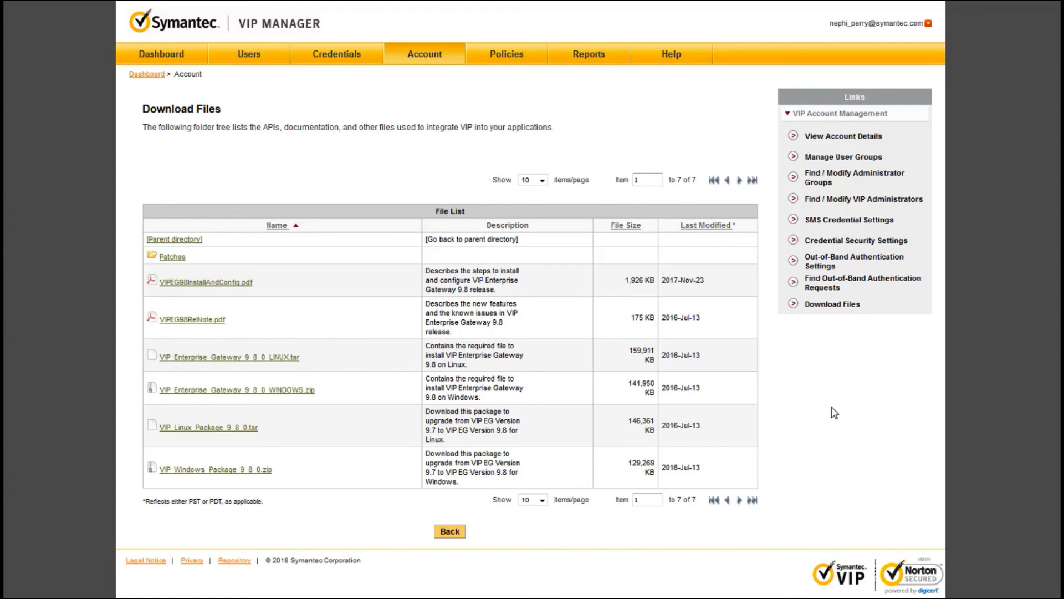
{"action": "left_click", "coordinate": [825, 307]}
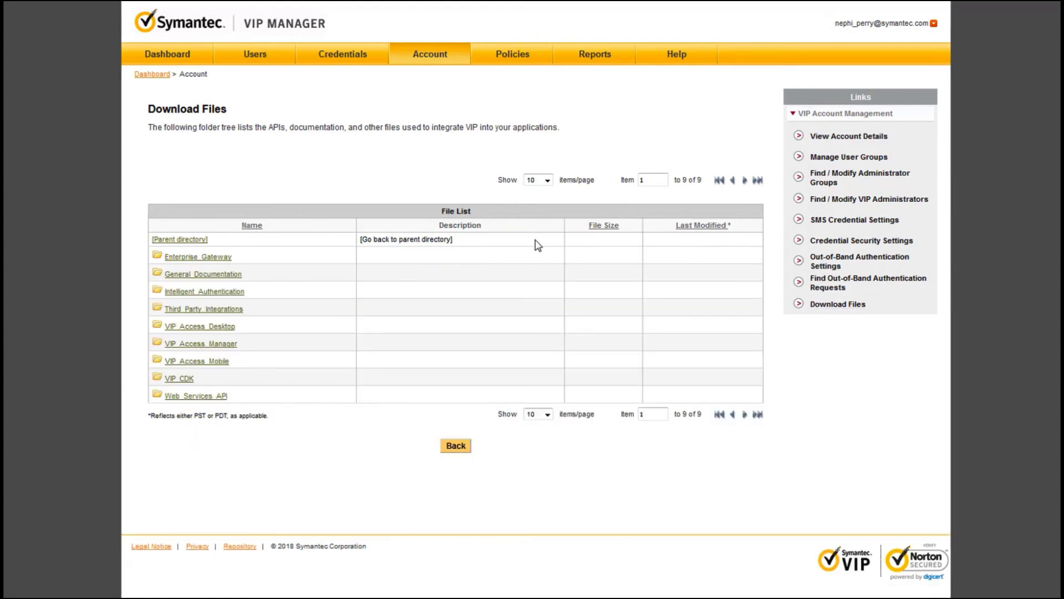
{"action": "left_click", "coordinate": [192, 259]}
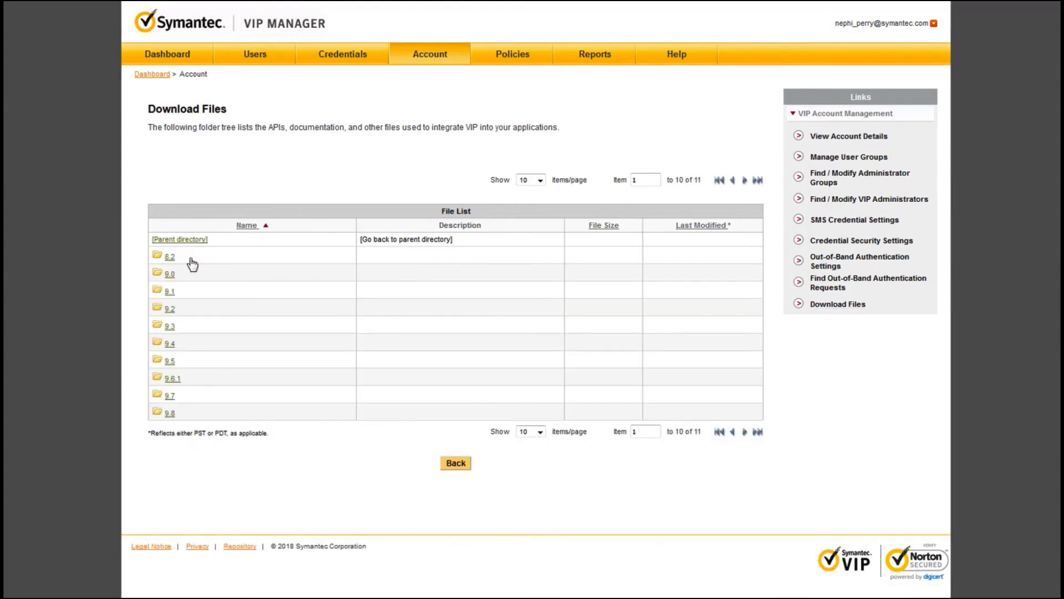
{"action": "left_click", "coordinate": [169, 414]}
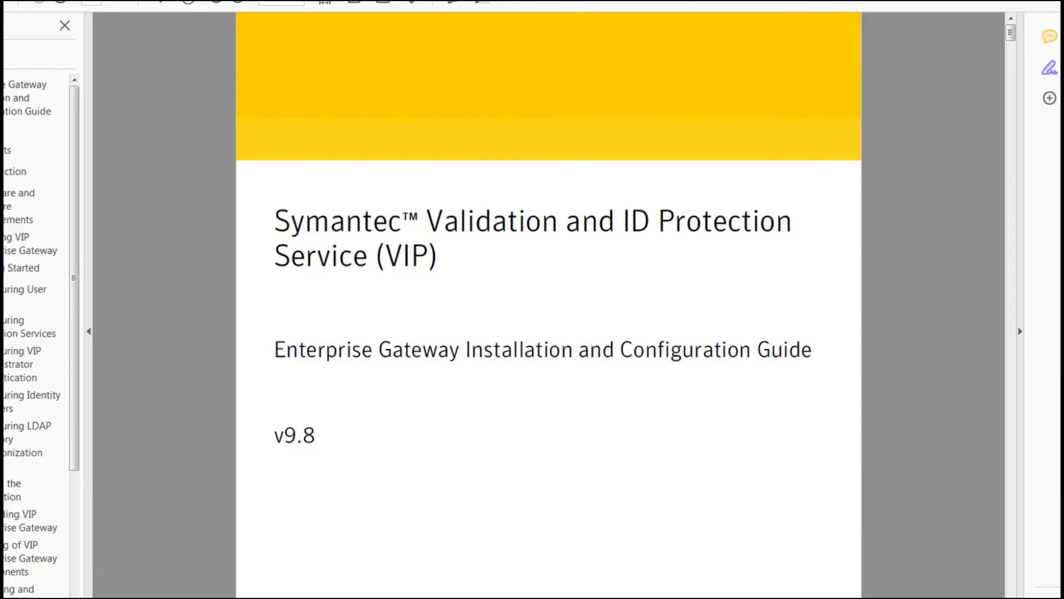
Step: Jump to the 'Configuring LDAP Directory Synchronization' chapter of the VIPEG98InstallAndConfig guide
{"action": "left_click", "coordinate": [27, 440]}
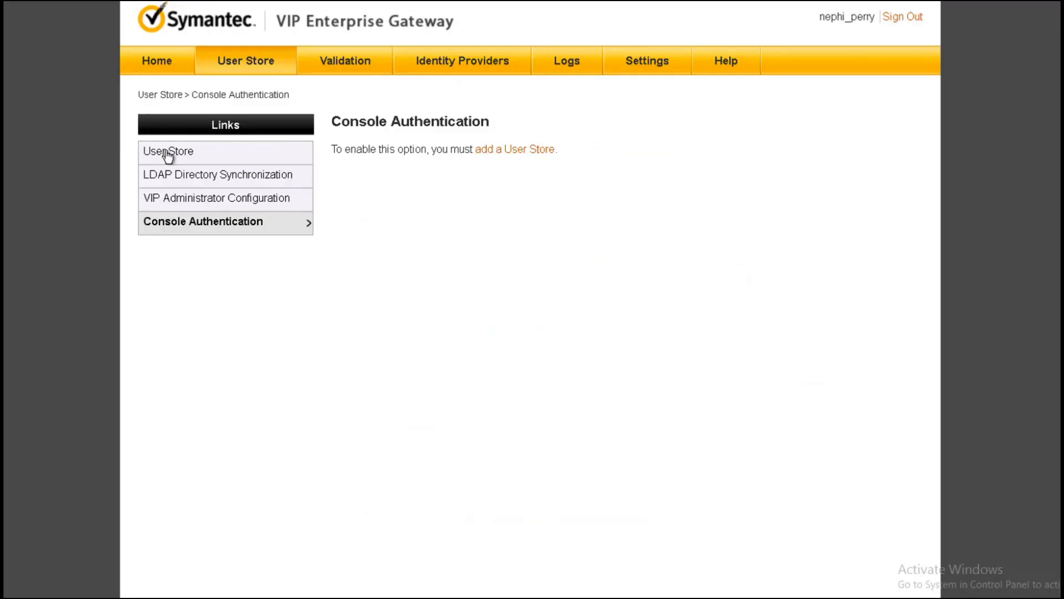
Step: Review the empty LDAP Add User Store form down to the User Filter field
{"action": "left_click", "coordinate": [168, 158]}
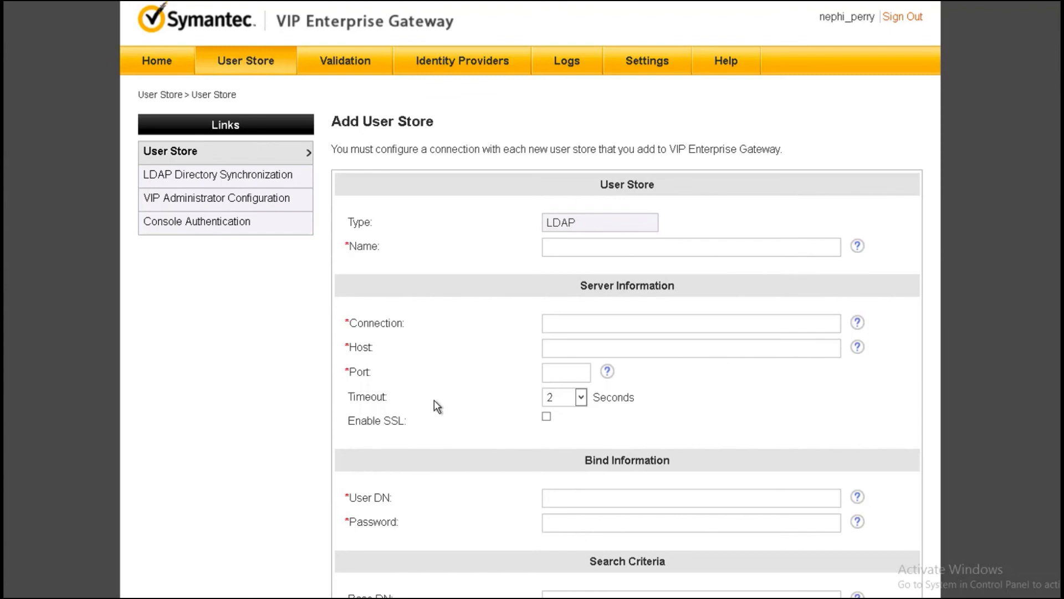
{"action": "scroll", "coordinate": [433, 403], "scroll_direction": "down", "scroll_amount": 2}
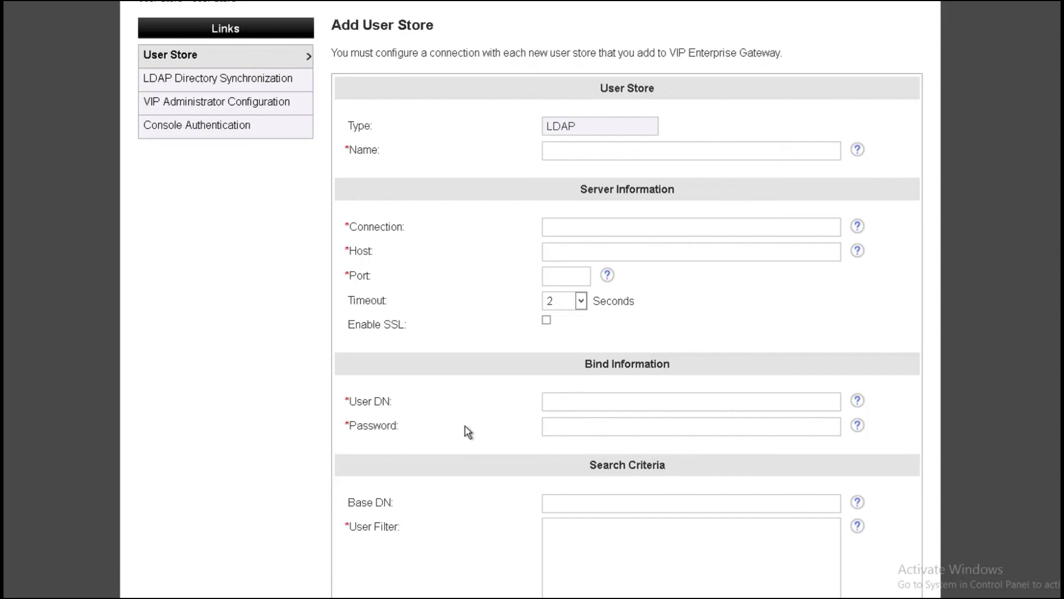
{"action": "scroll", "coordinate": [459, 470], "scroll_direction": "down", "scroll_amount": 2}
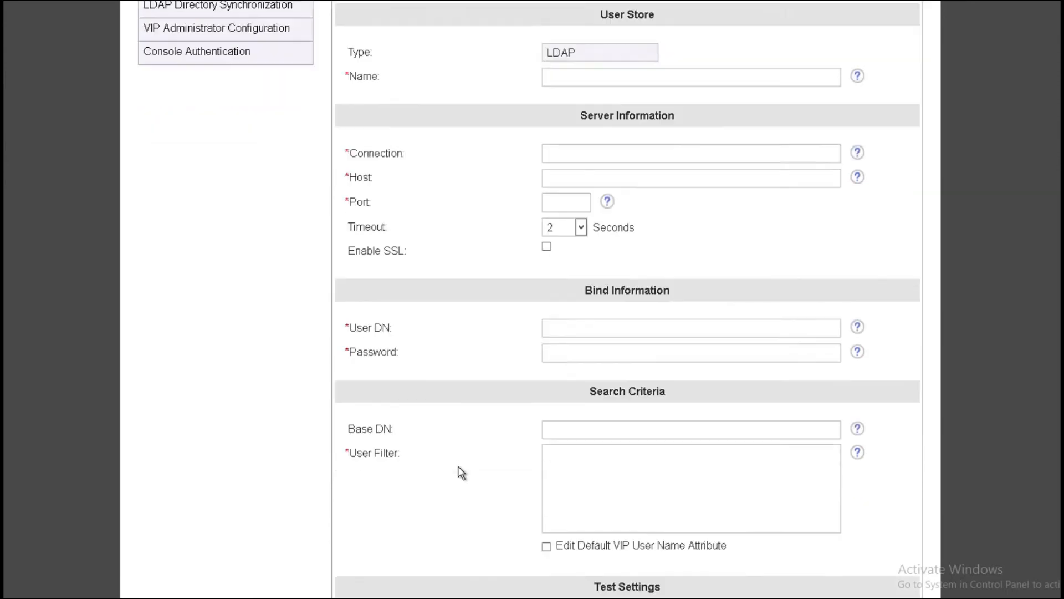
{"action": "left_click", "coordinate": [596, 436]}
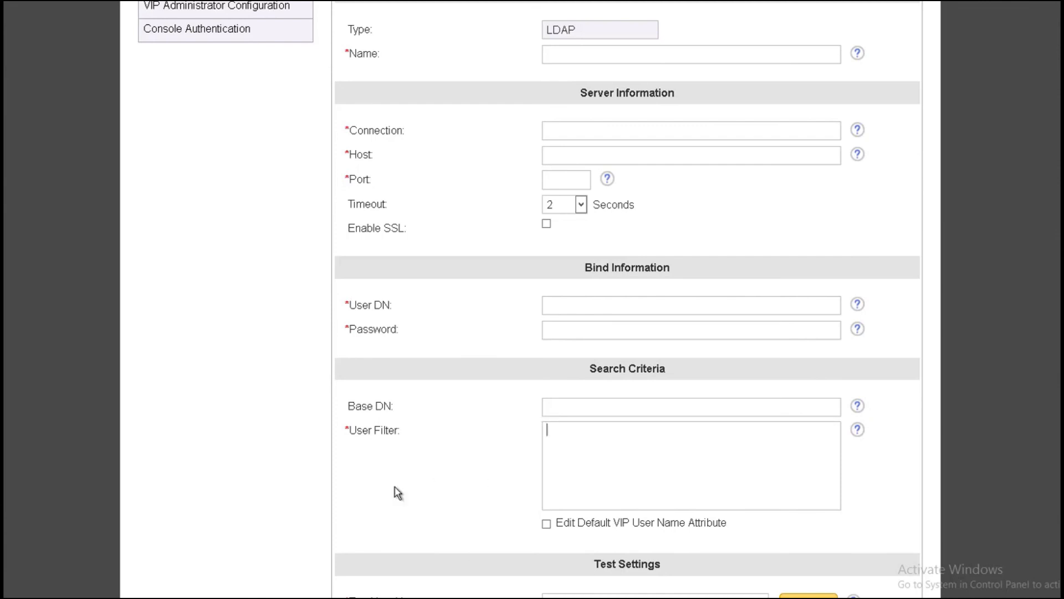
{"action": "scroll", "coordinate": [403, 499], "scroll_direction": "down", "scroll_amount": 3}
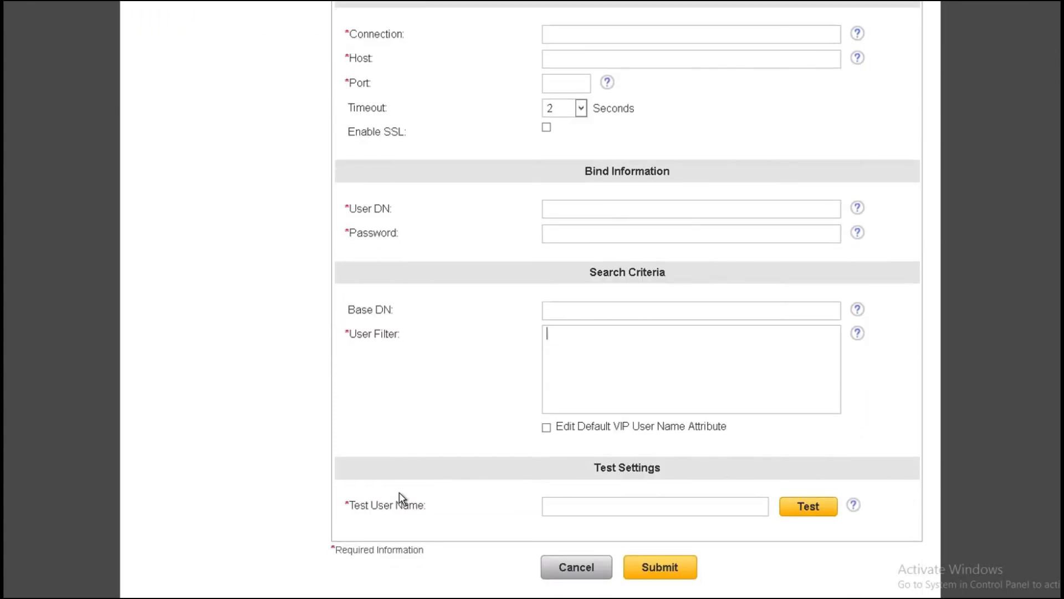
{"action": "scroll", "coordinate": [403, 499], "scroll_direction": "up", "scroll_amount": 1}
Step: Open the LDAP Directory Synchronization page, which requires a VIP certificate first
{"action": "scroll", "coordinate": [403, 499], "scroll_direction": "up", "scroll_amount": 2}
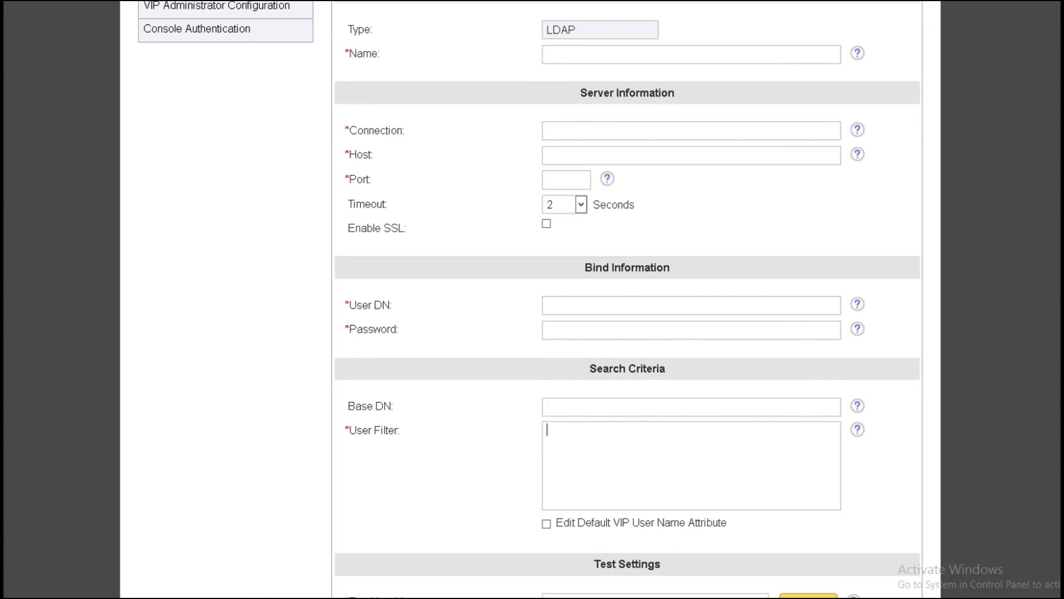
{"action": "scroll", "coordinate": [206, 178], "scroll_direction": "up", "scroll_amount": 3}
{"action": "left_click", "coordinate": [209, 177]}
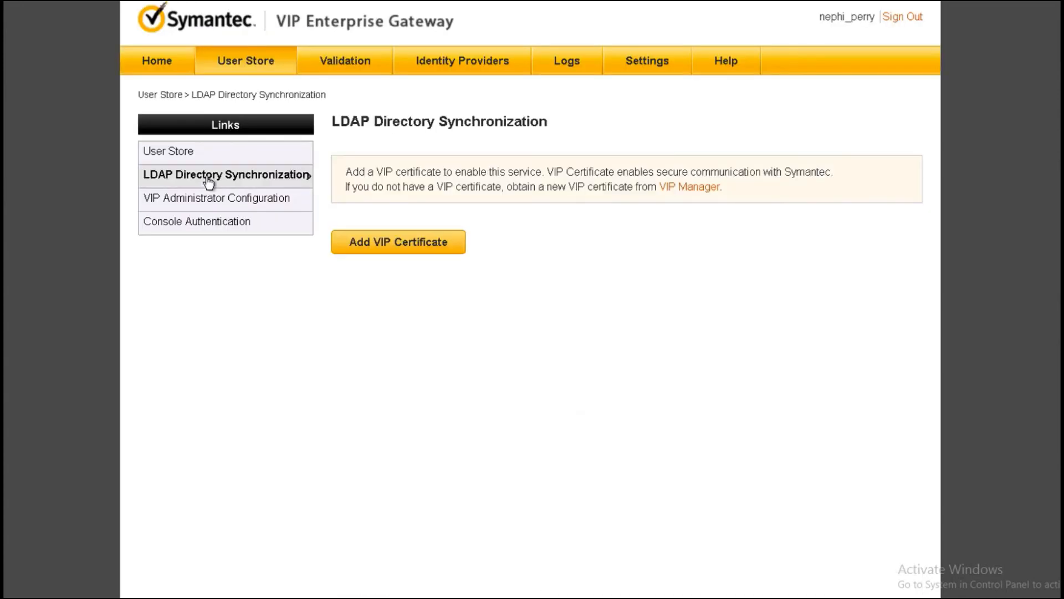